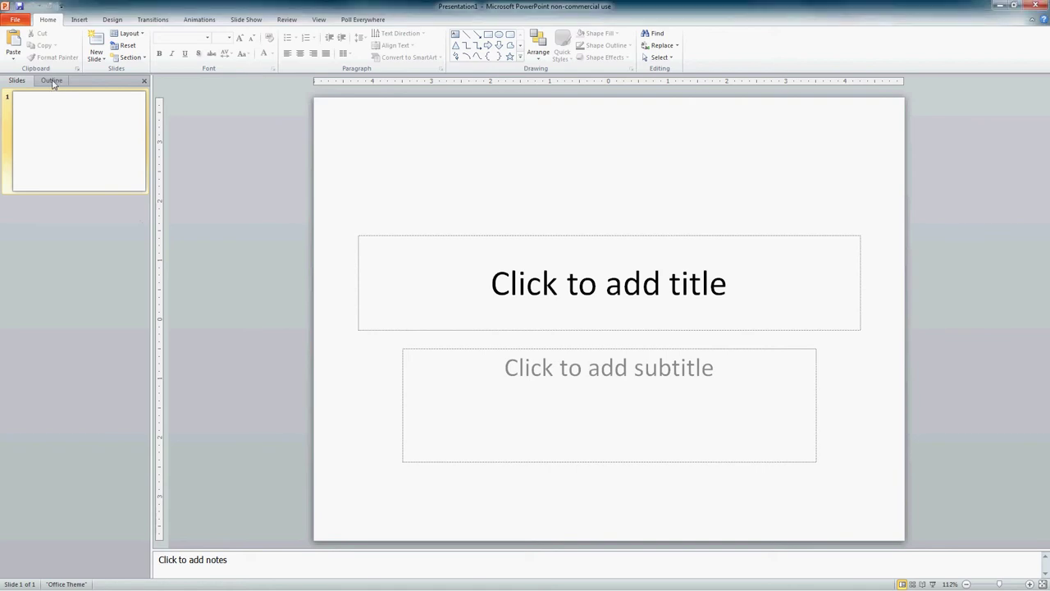
Switch PowerPoint to the outline view and copy the whole Security Industry Basics article from Word.
left_click(52, 80)
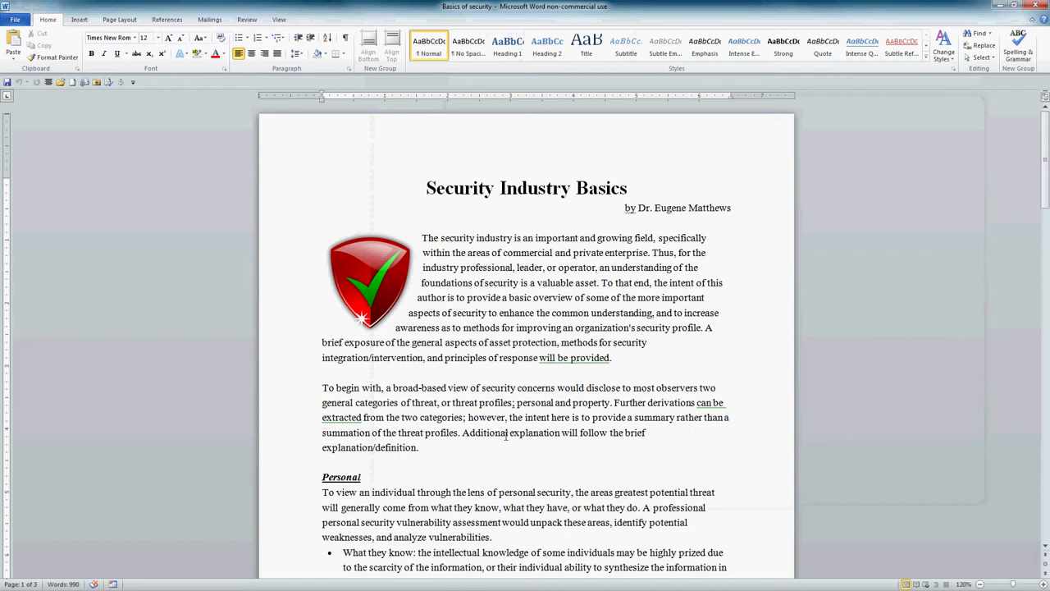
key("ctrl+a")
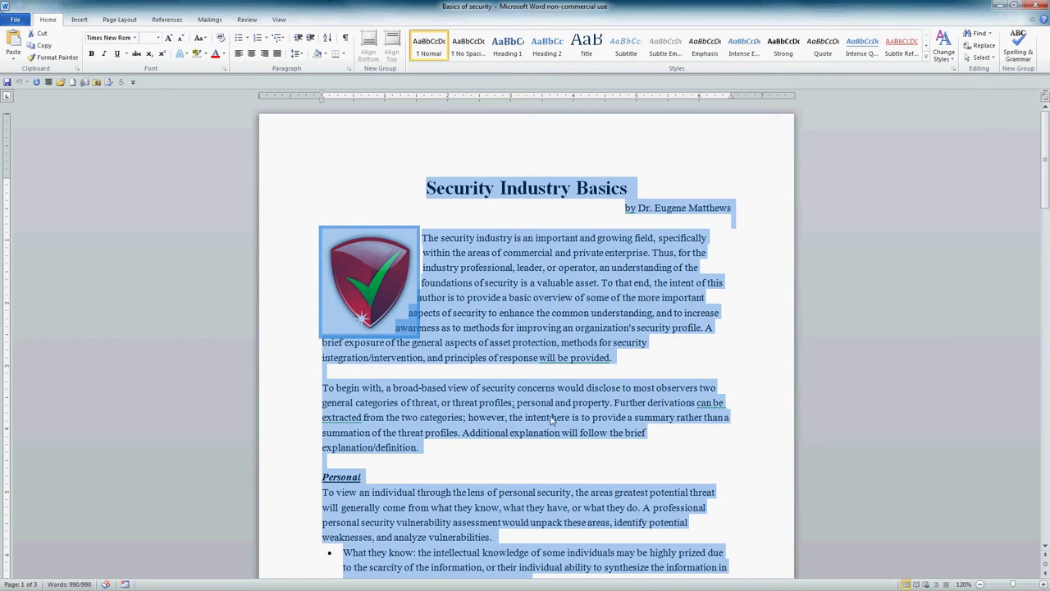
right_click(574, 340)
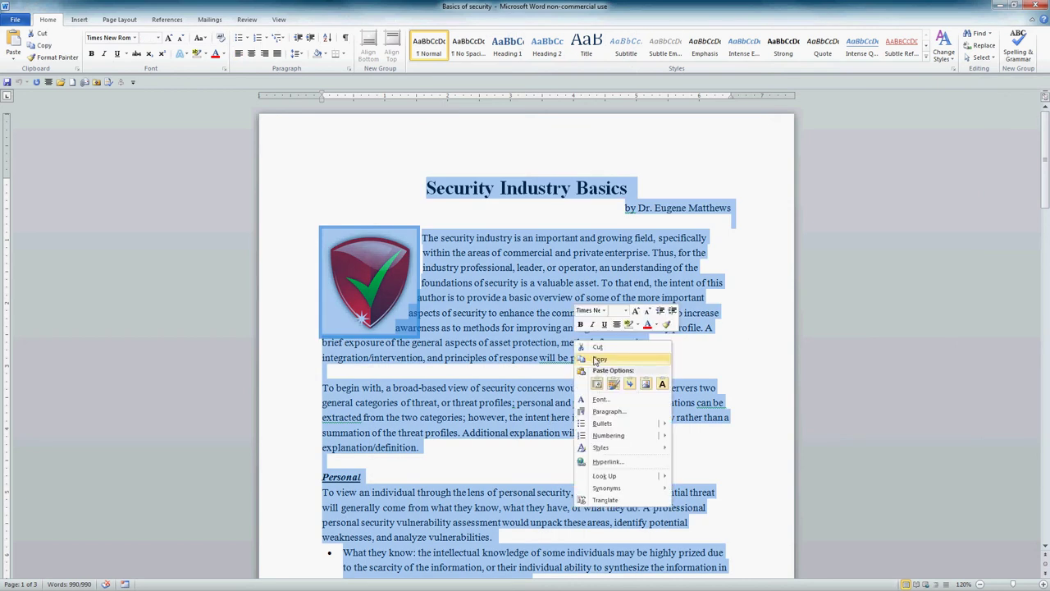
left_click(598, 359)
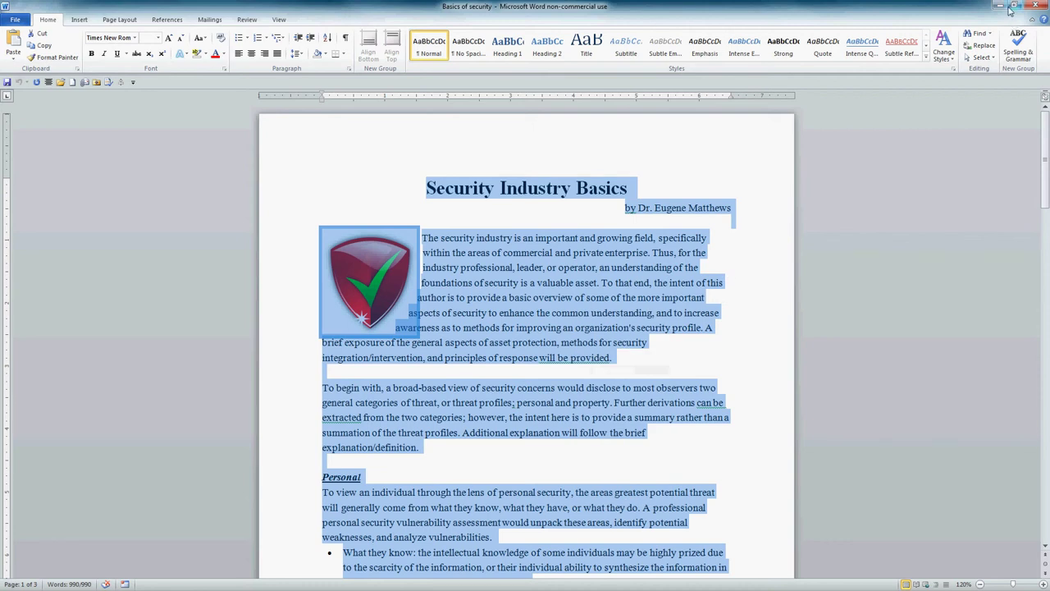
left_click(702, 230)
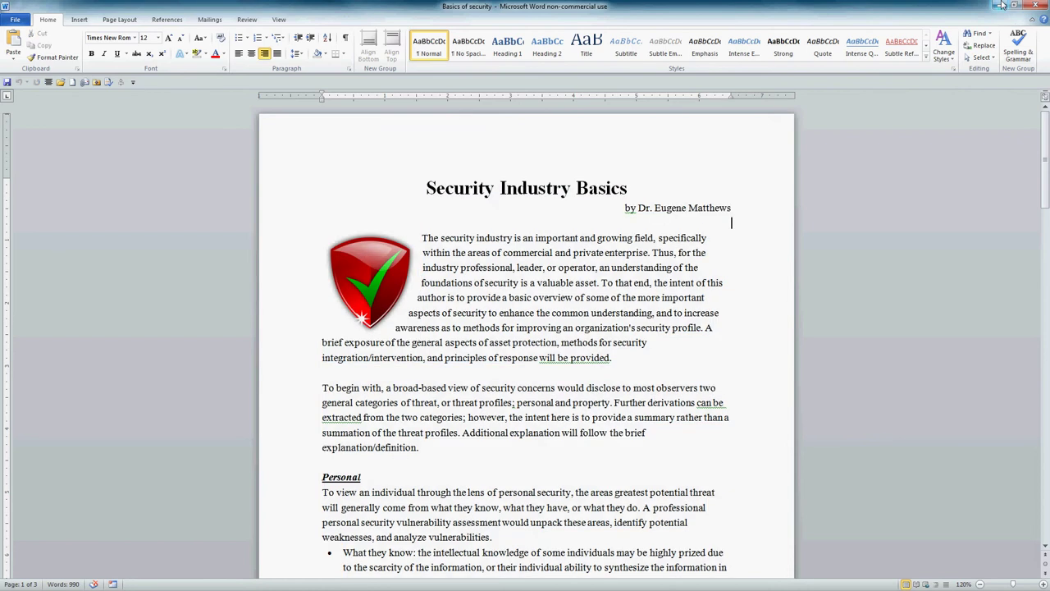
left_click(1001, 5)
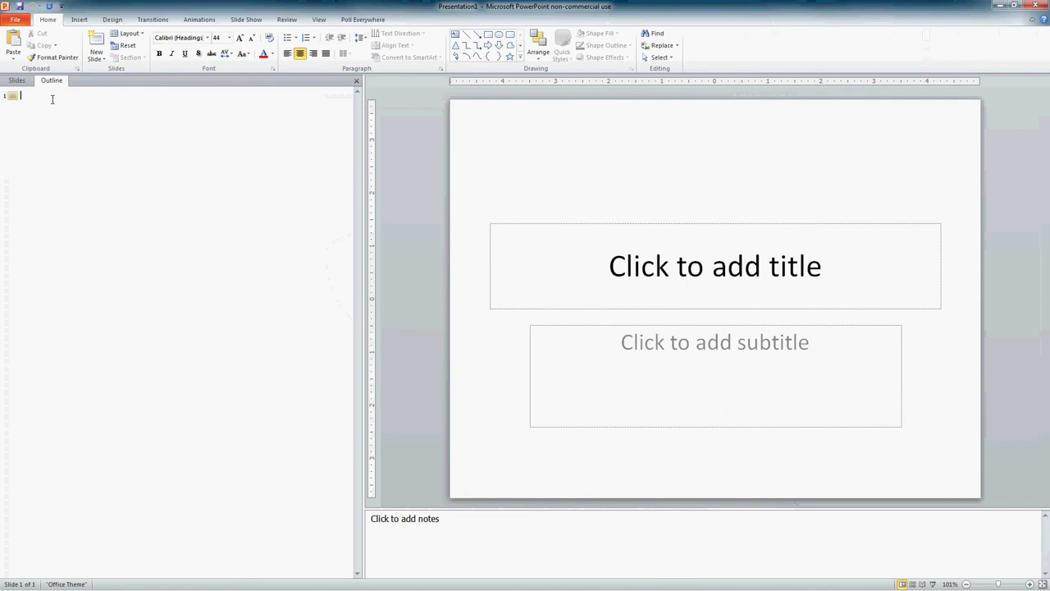
Paste the copied article into the PowerPoint outline and scroll back to its top.
key("ctrl+v")
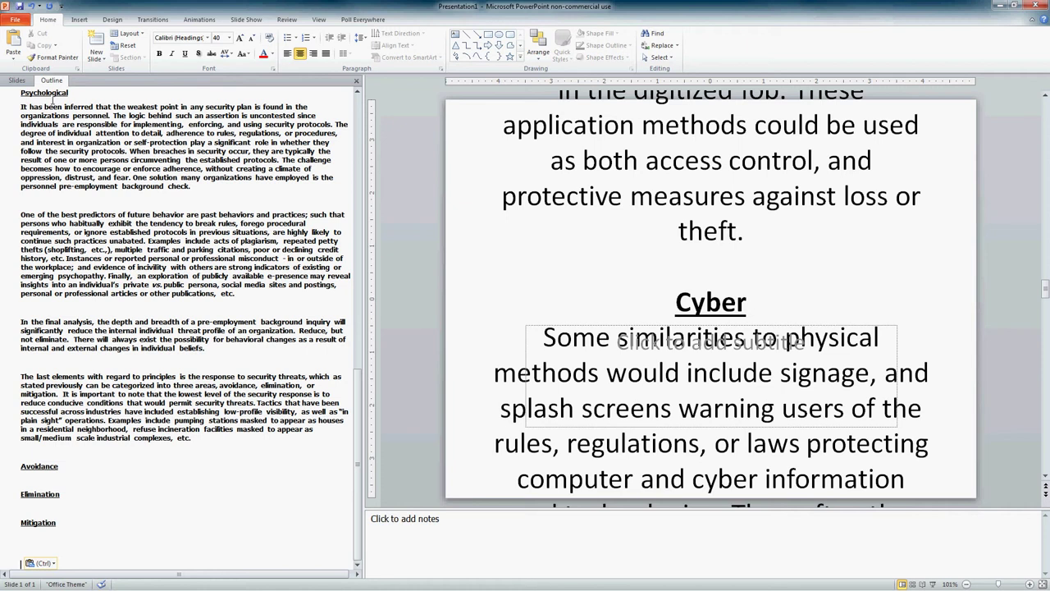
left_click_drag(357, 493, 359, 109)
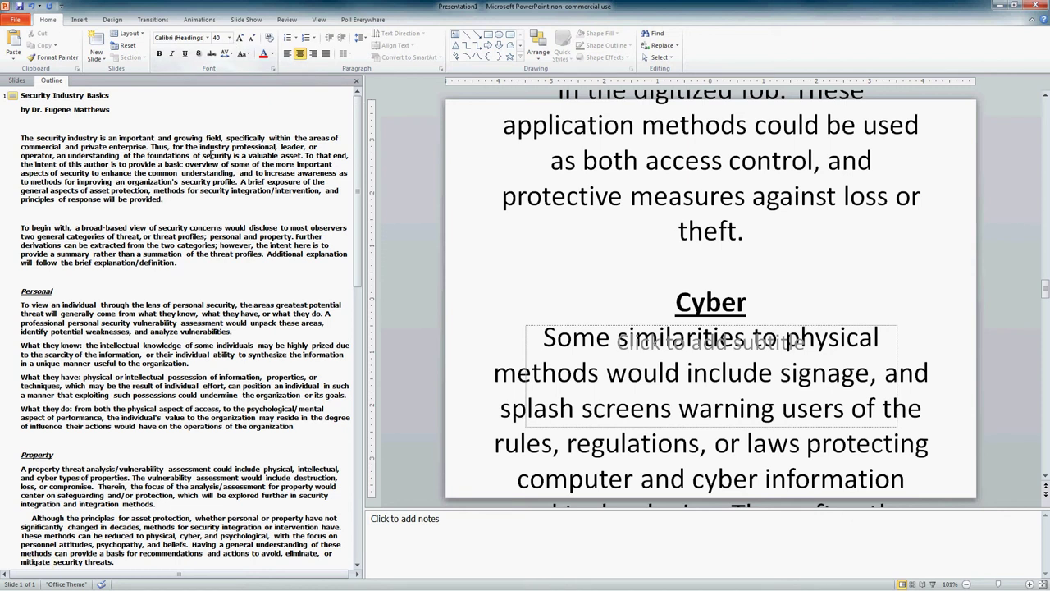
Left-align all the outline text and shrink it from 40 to 28 point.
key("ctrl+a")
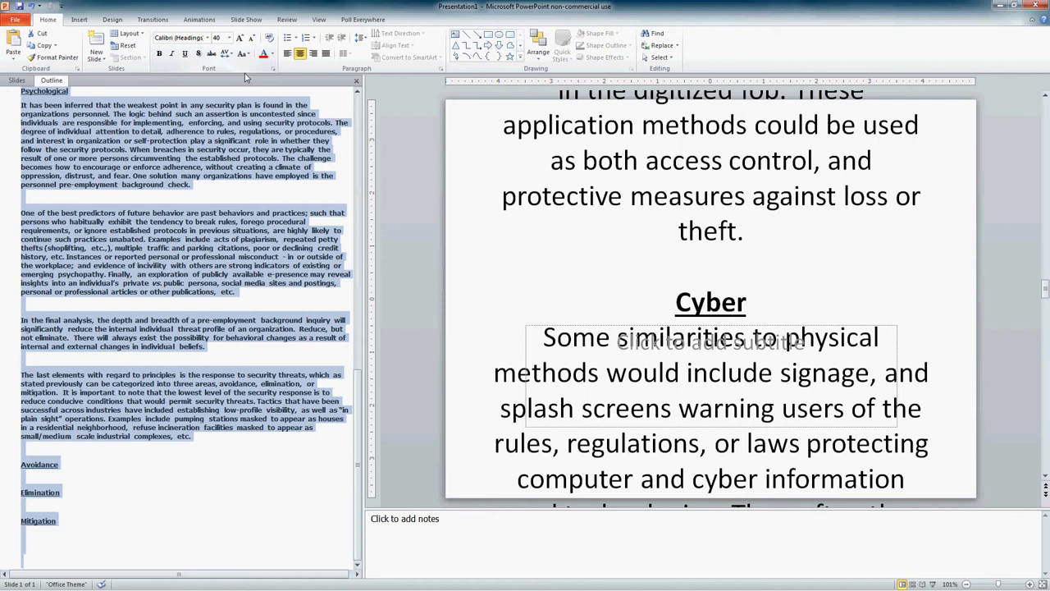
left_click(287, 55)
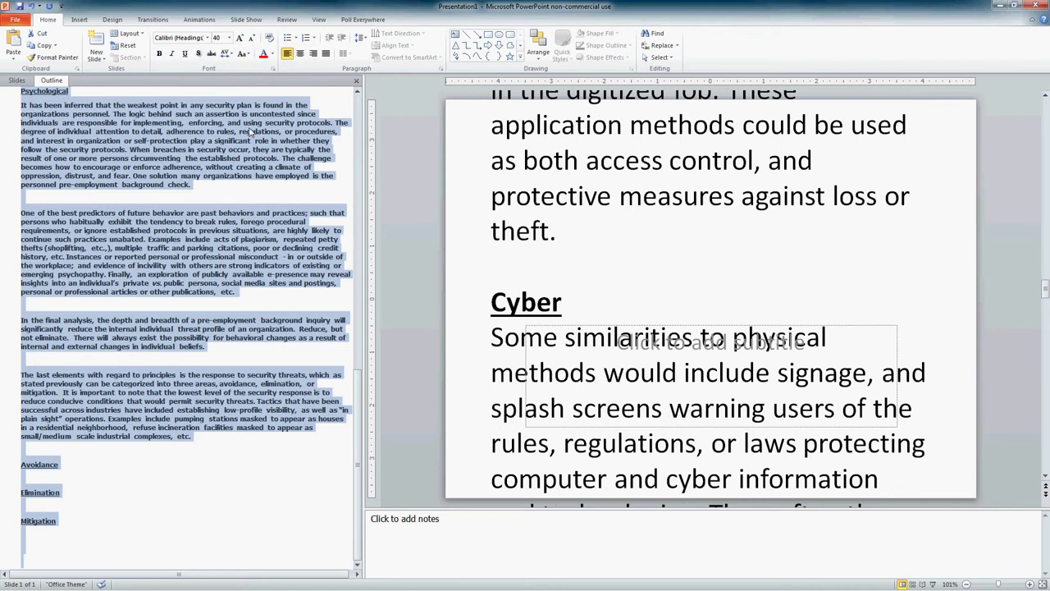
left_click(252, 40)
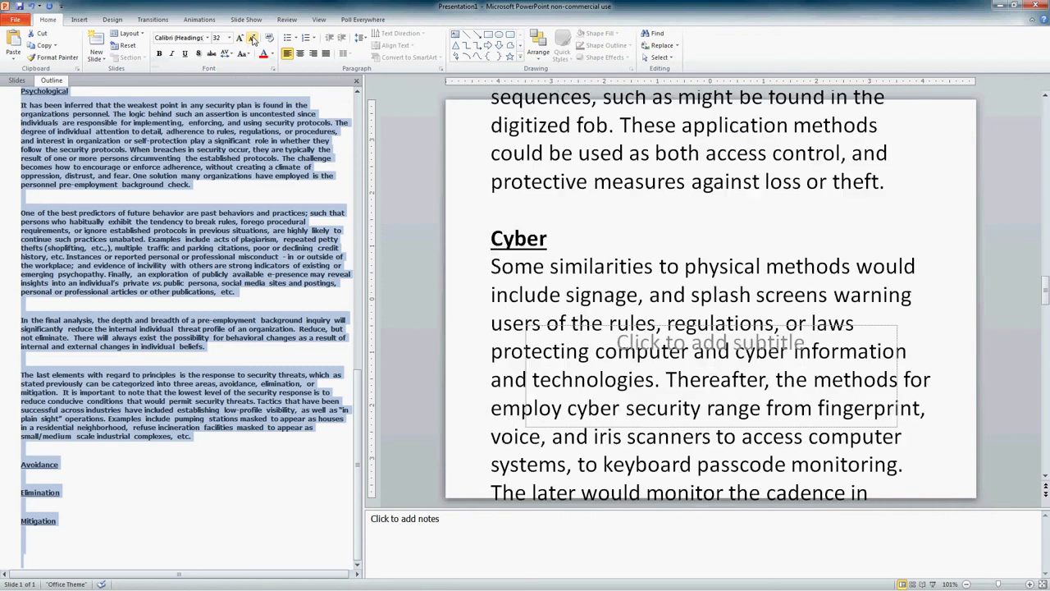
left_click(252, 39)
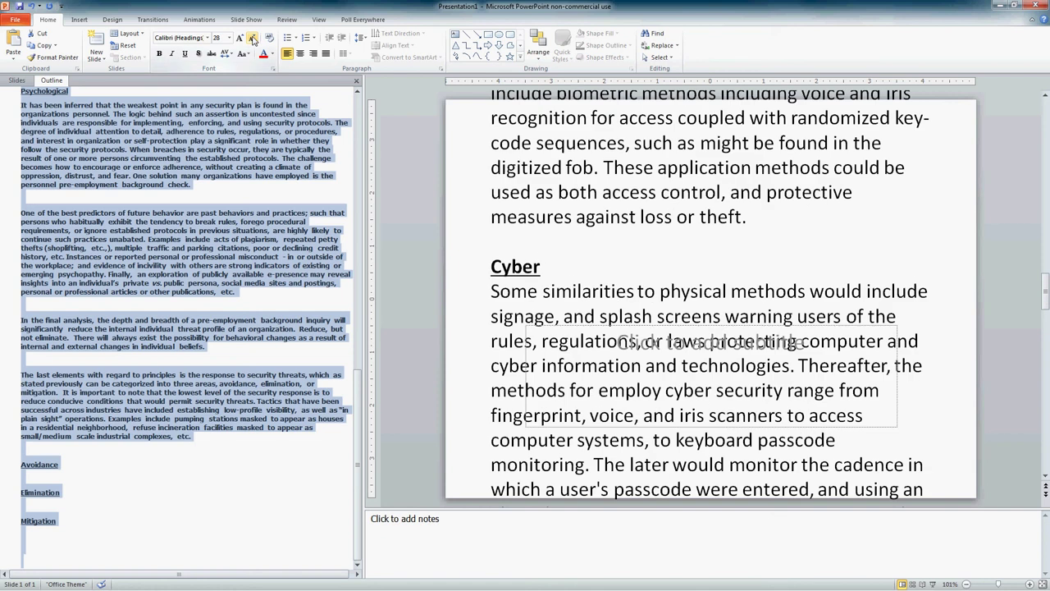
left_click_drag(357, 463, 358, 92)
left_click(213, 121)
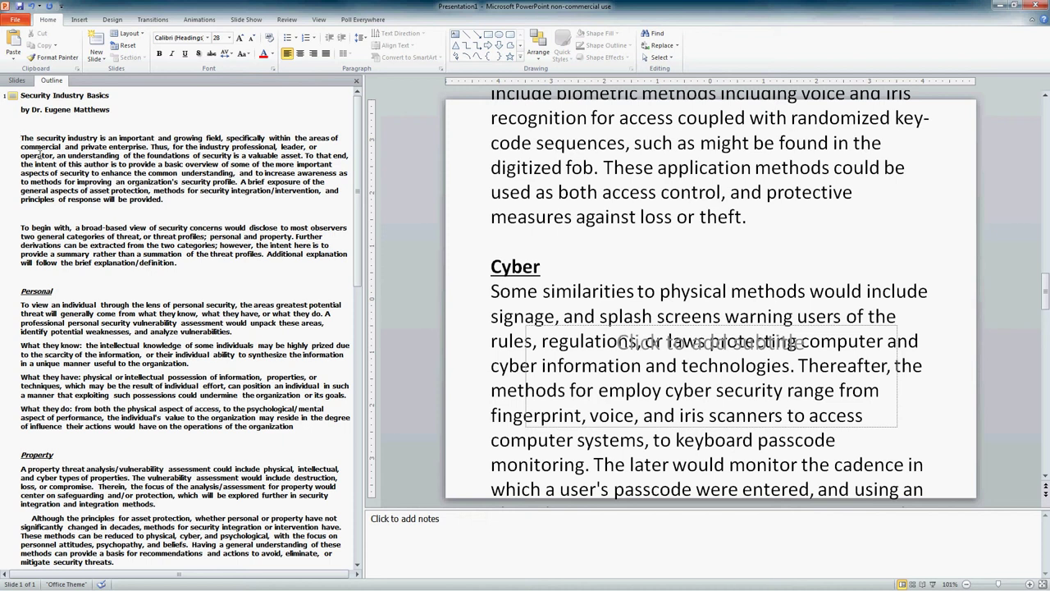
Promote the opening paragraph, the 'To begin with' paragraph and the Personal heading to slides 2–4.
key("shift+Tab")
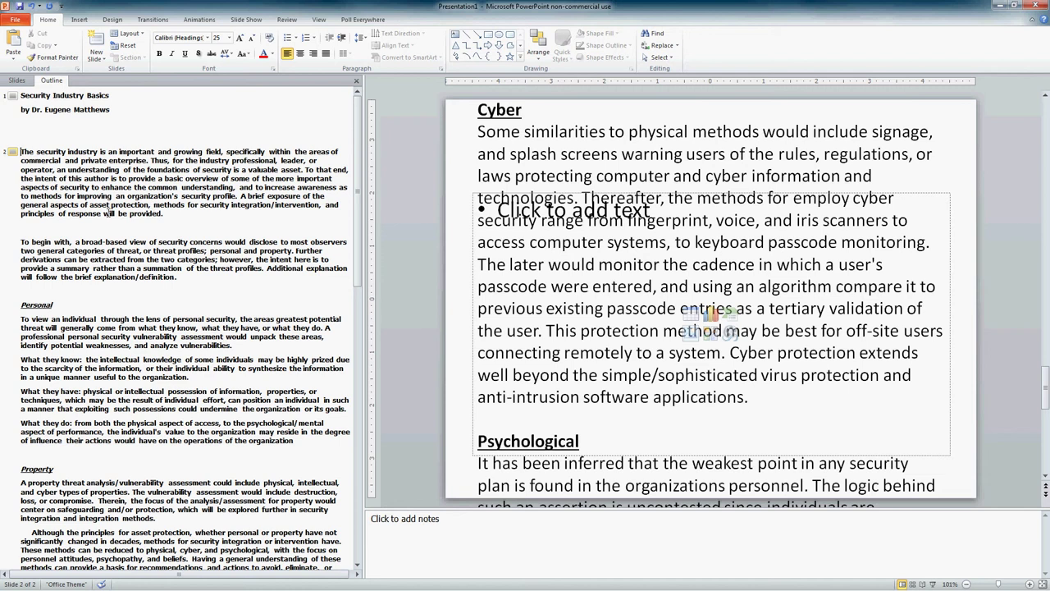
left_click(20, 242)
key("shift+Tab")
left_click(20, 319)
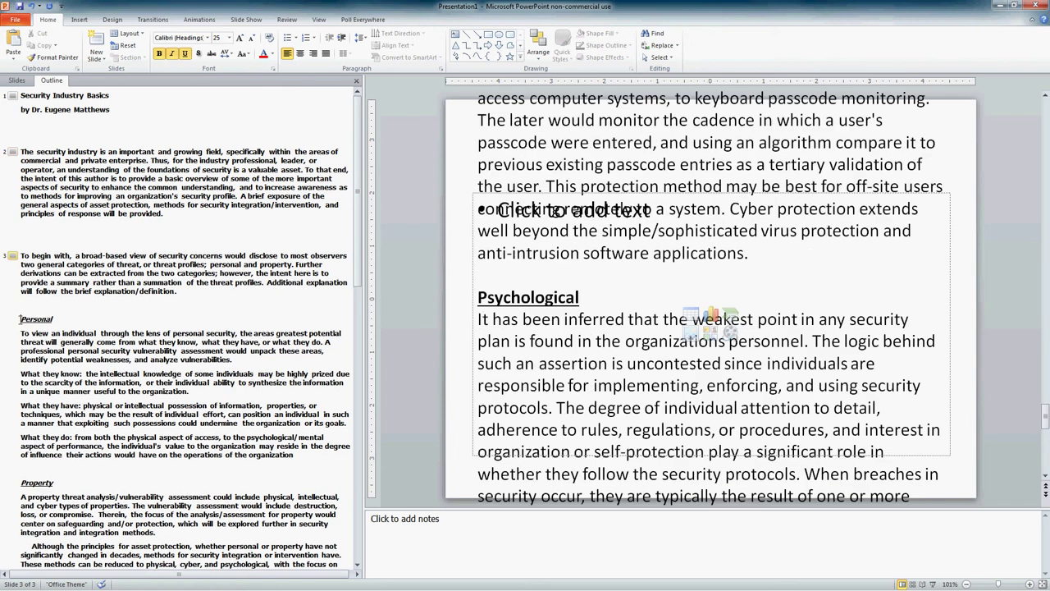
key("shift+Tab")
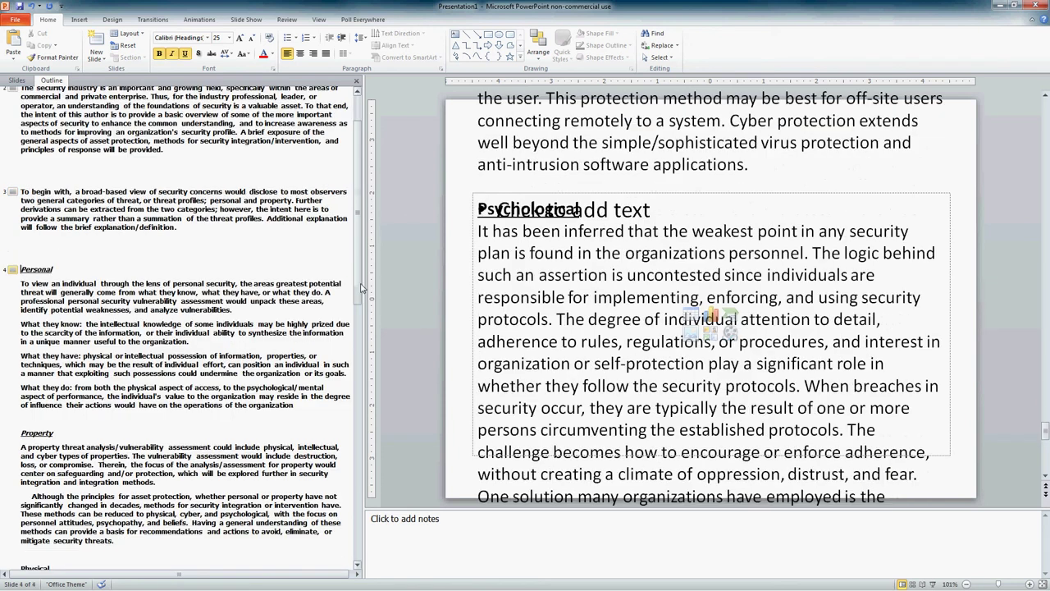
Promote the Property, Physical, Cyber and Psychological headings to slides 5–8.
scroll(34, 282, "down", 5)
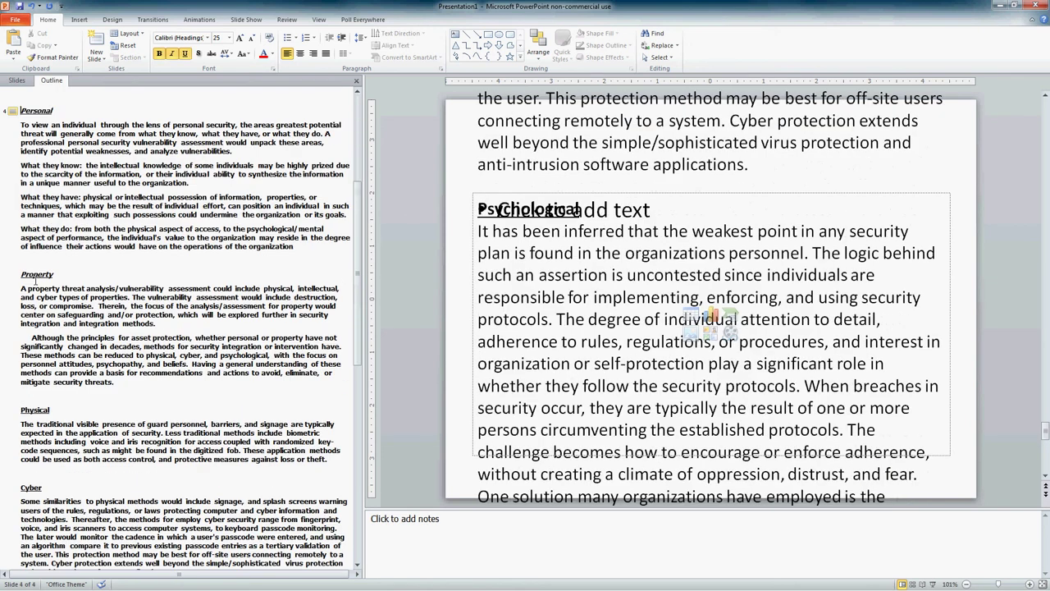
left_click(36, 276)
key("shift+Tab")
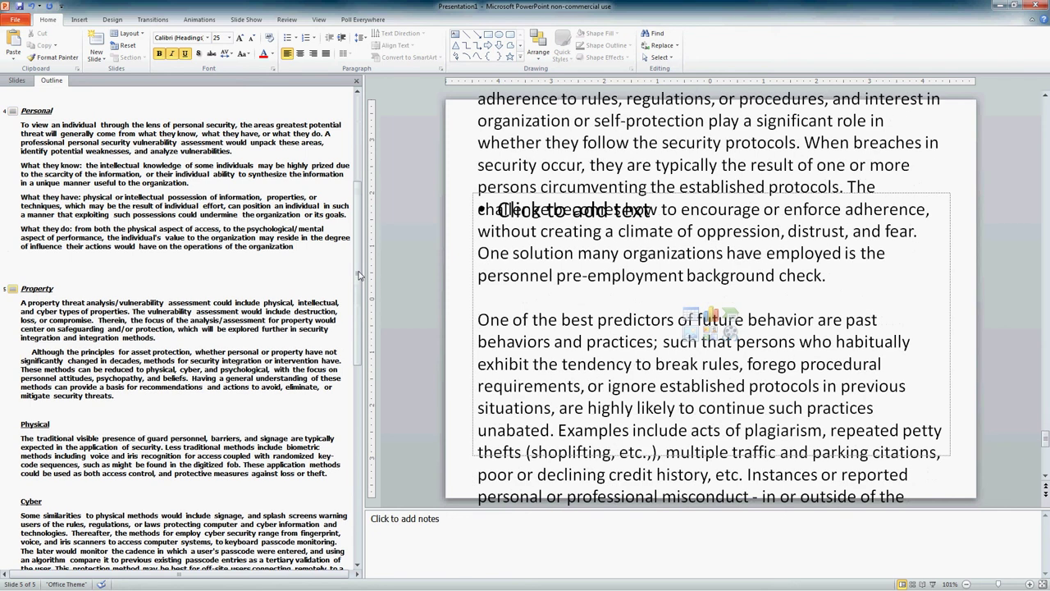
scroll(51, 292, "down", 4)
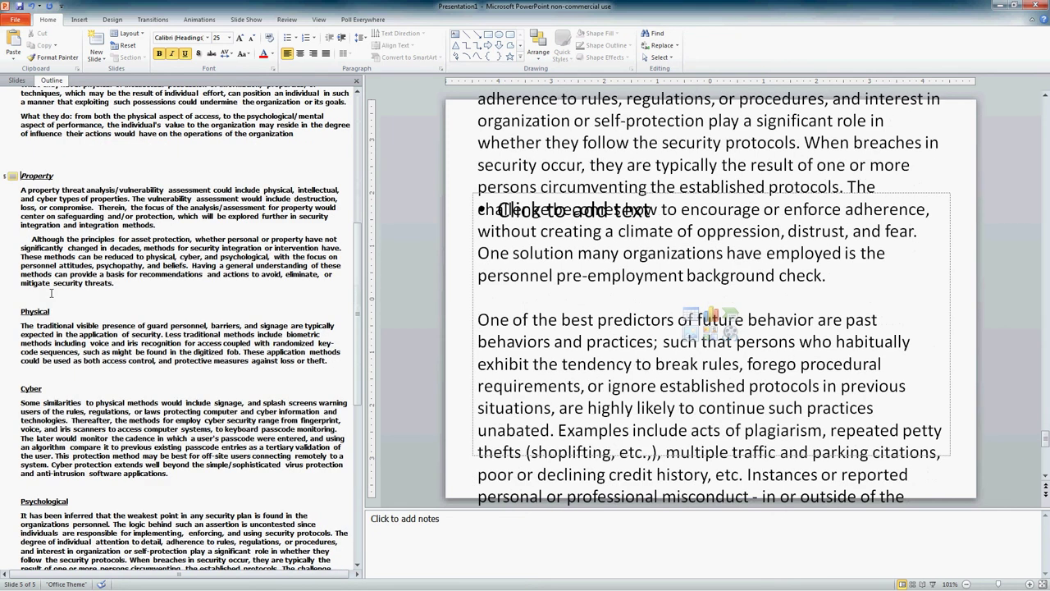
left_click(36, 312)
key("shift+Tab")
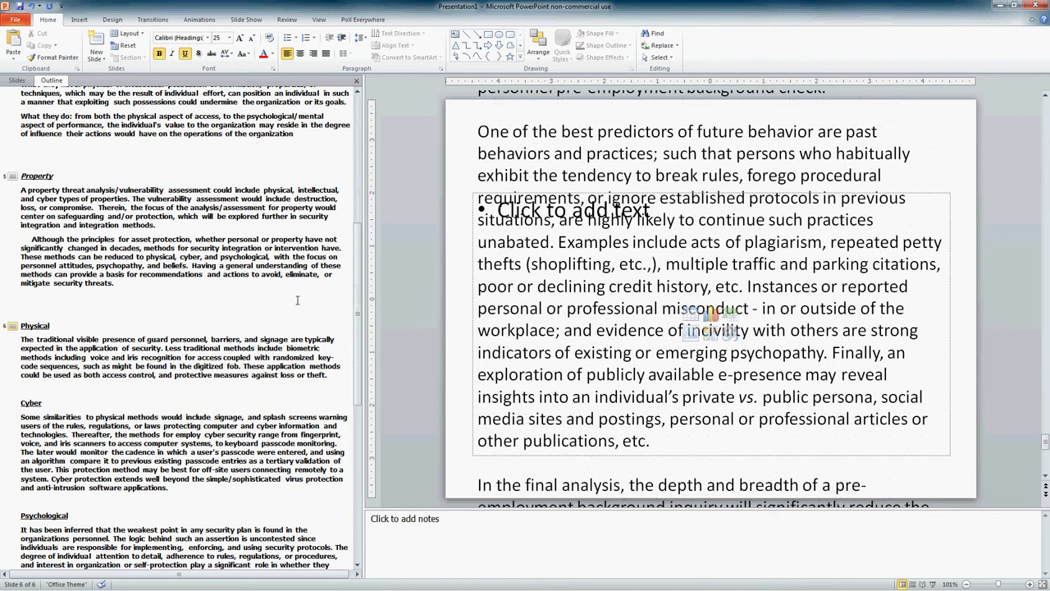
scroll(358, 335, "down", 1)
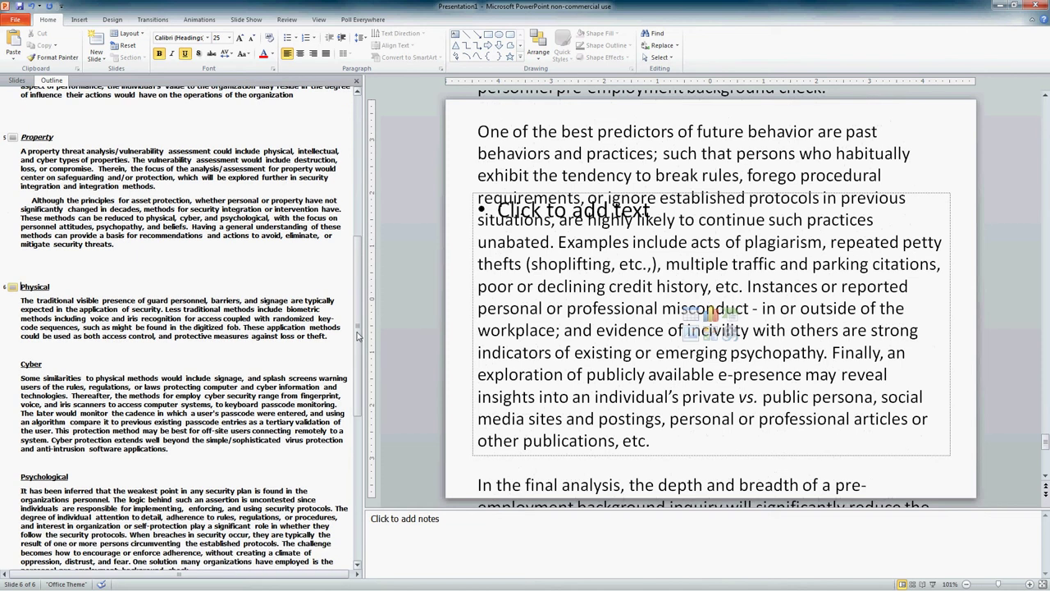
scroll(358, 335, "down", 1)
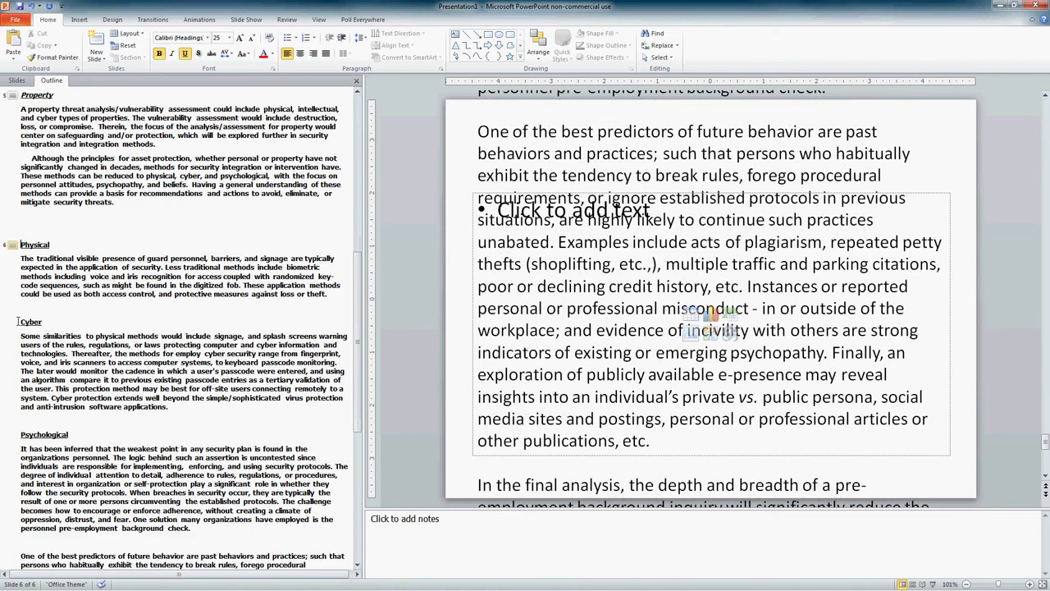
left_click(20, 321)
key("shift+Tab")
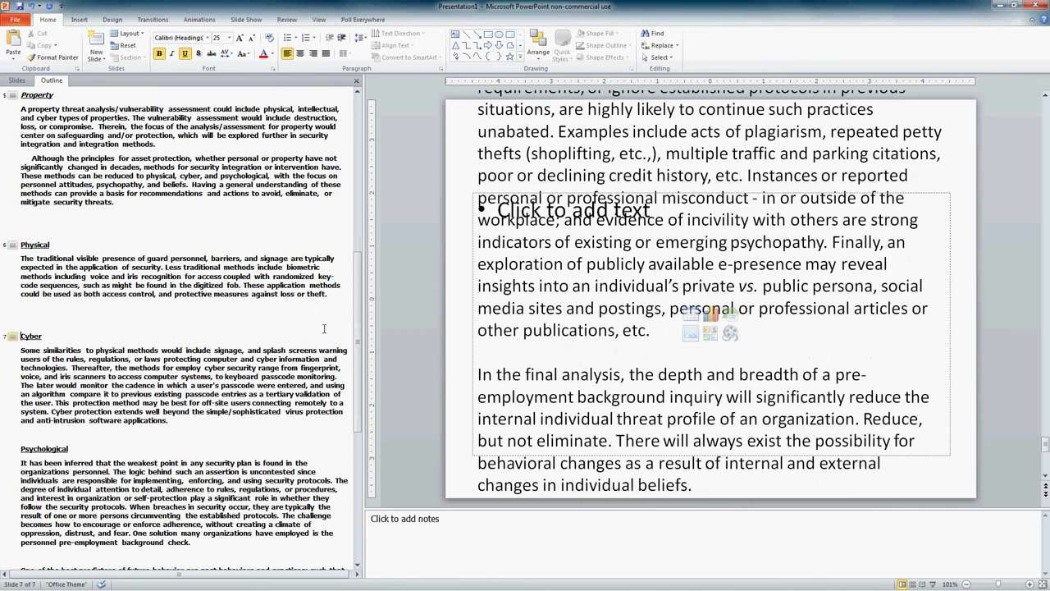
scroll(324, 328, "down", 2)
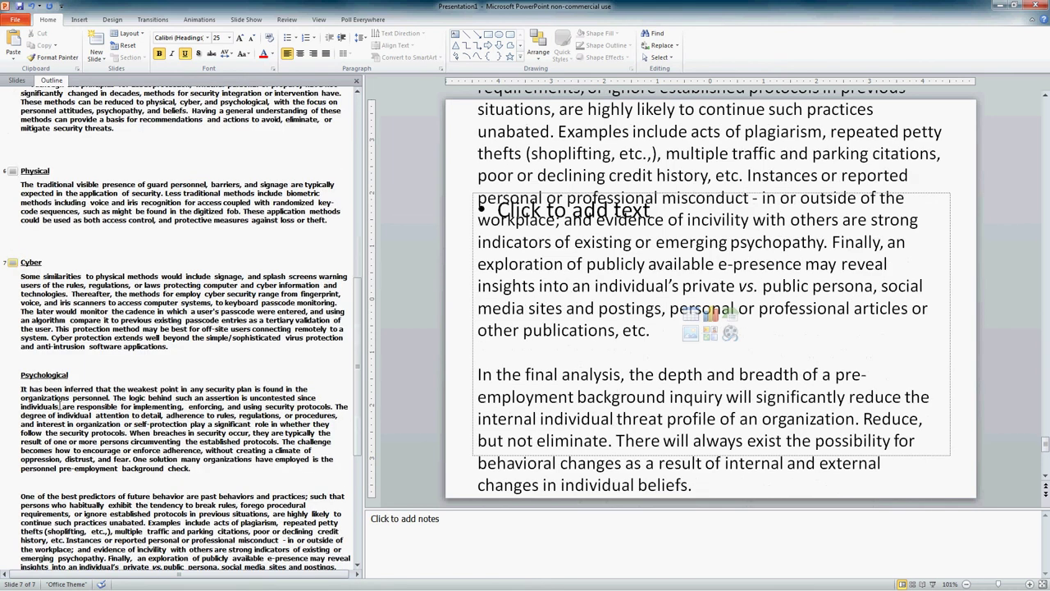
left_click(238, 375)
key("shift+Tab")
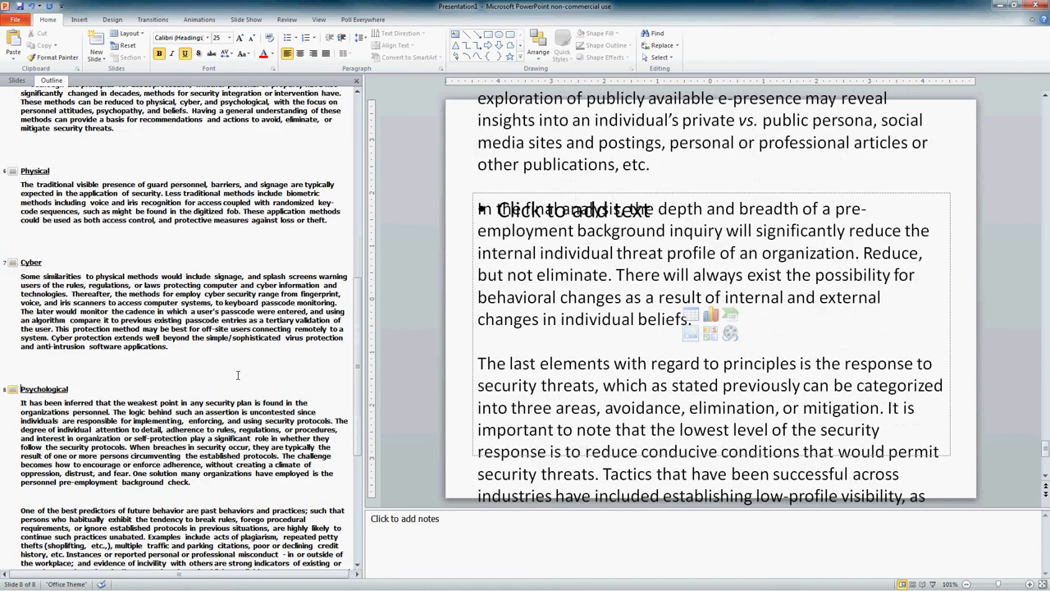
Return to the outline top and open slide 2's paragraph for editing.
scroll(361, 268, "up", 5)
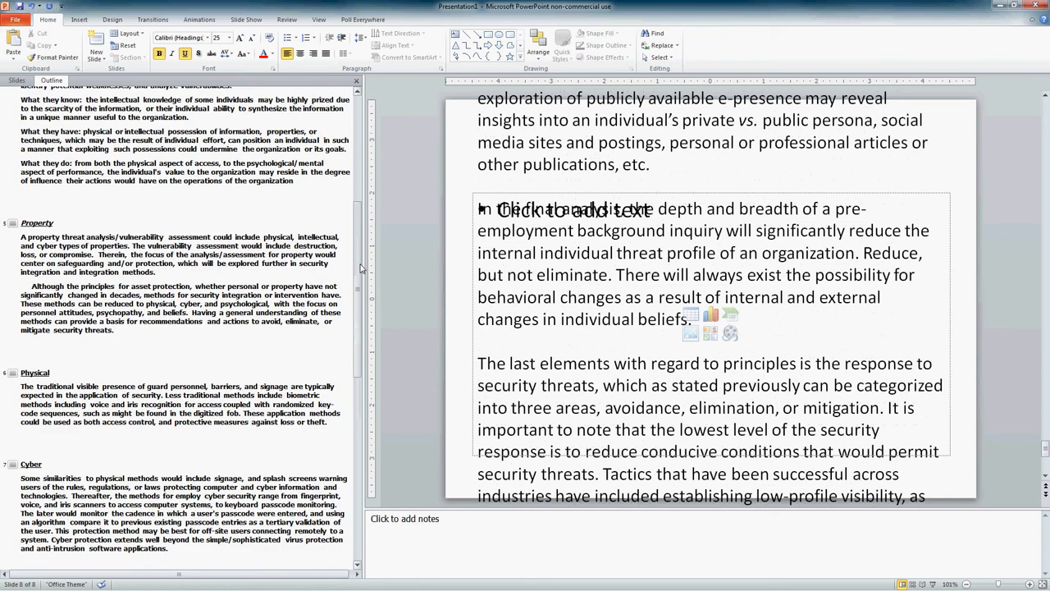
scroll(361, 268, "up", 7)
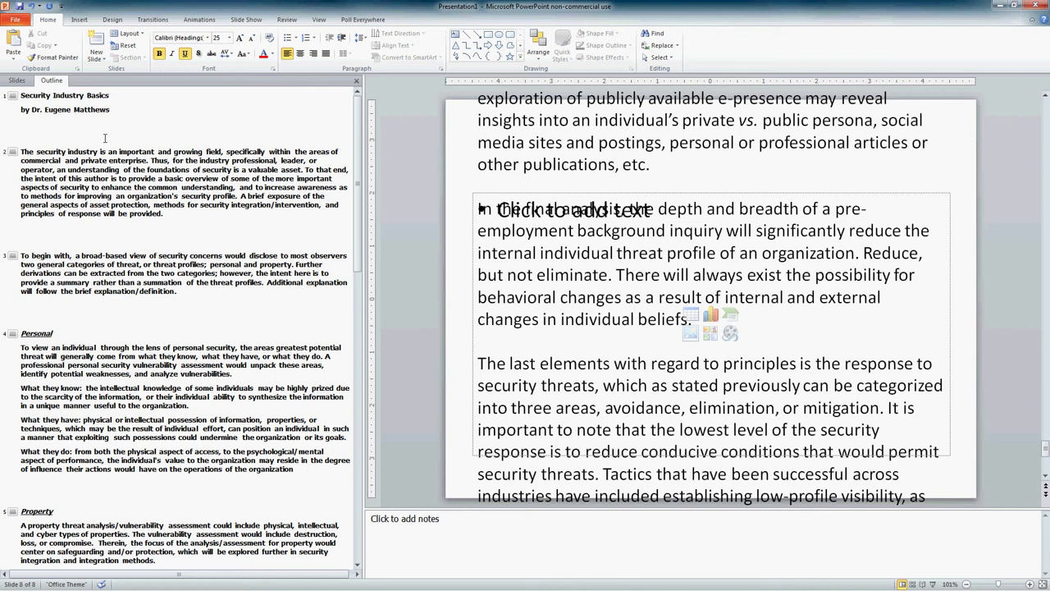
left_click(55, 160)
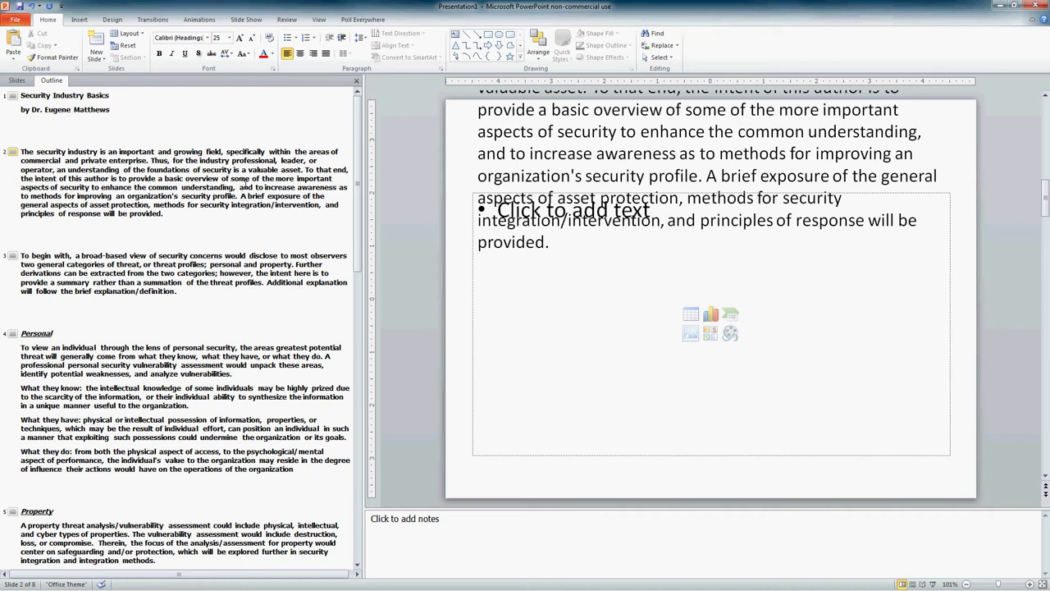
Delete the sentence beginning 'To that end' from slide 2's paragraph.
mouse_move(245, 186)
left_mouse_down()
mouse_move(305, 169)
mouse_move(238, 195)
left_mouse_up()
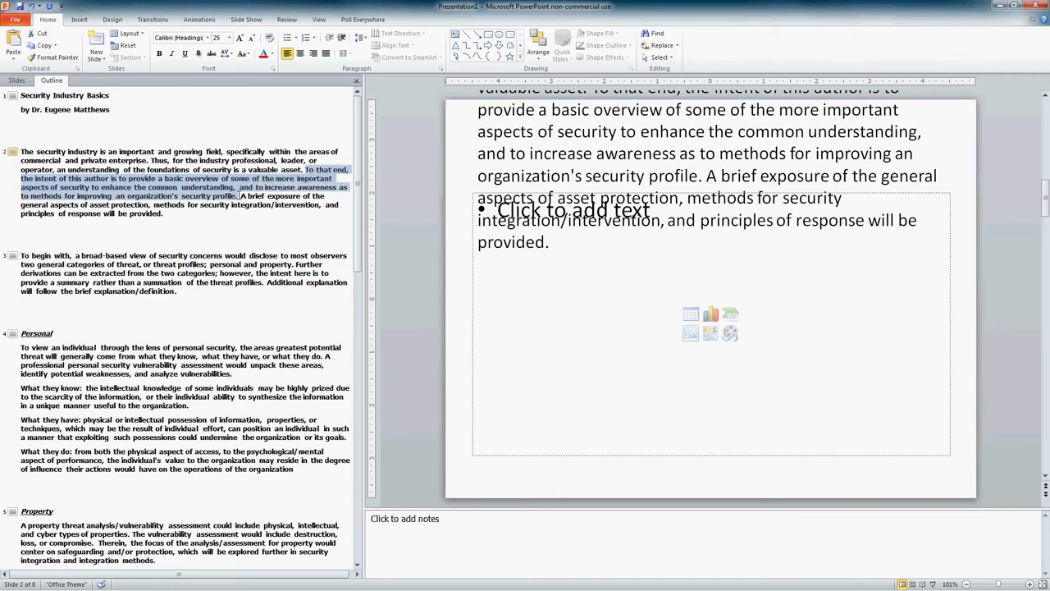
key("Delete")
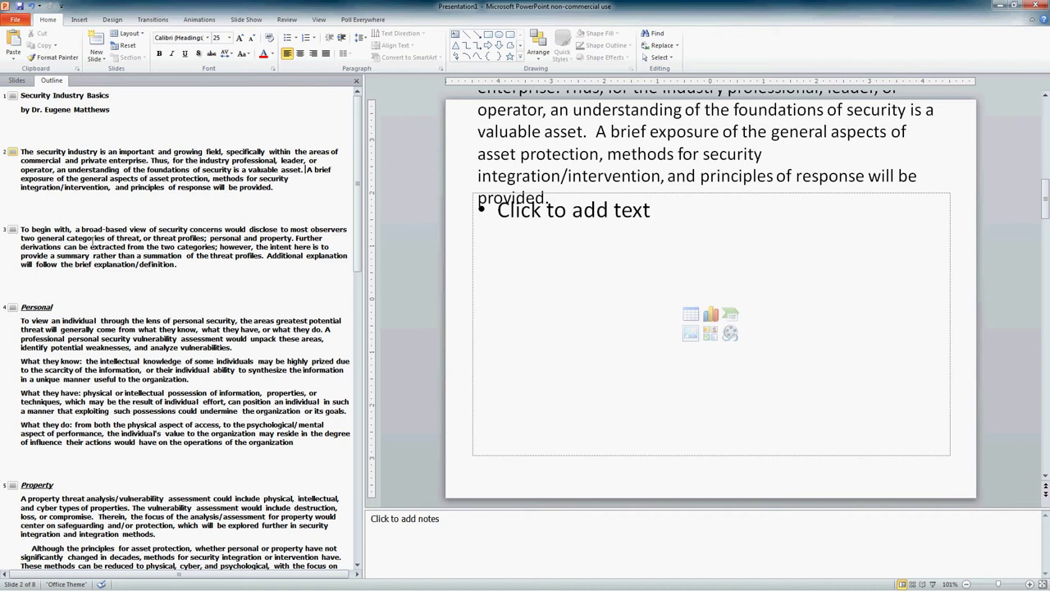
left_click(92, 244)
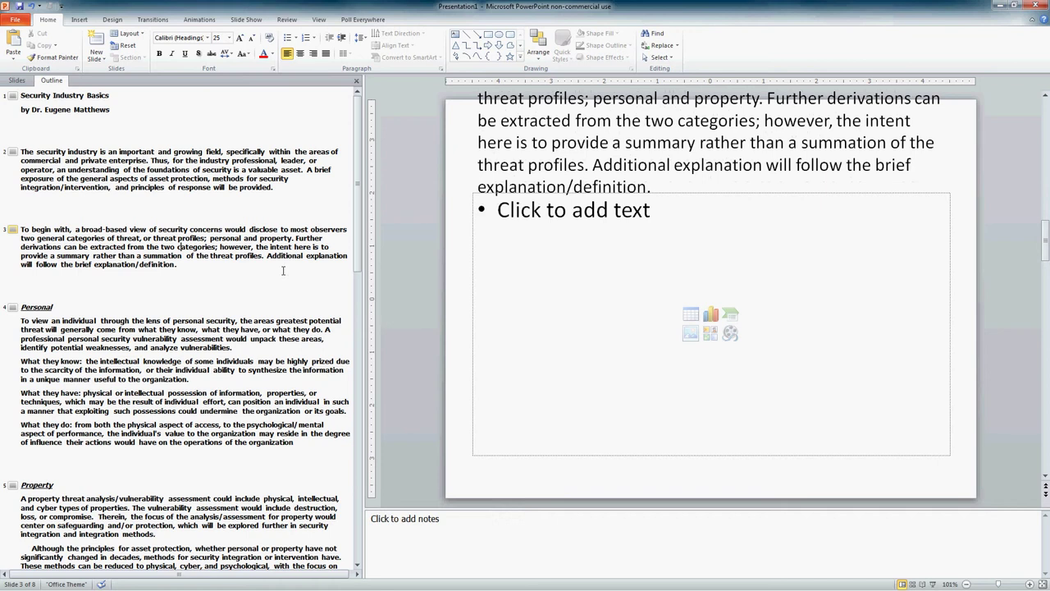
scroll(359, 272, "down", 2)
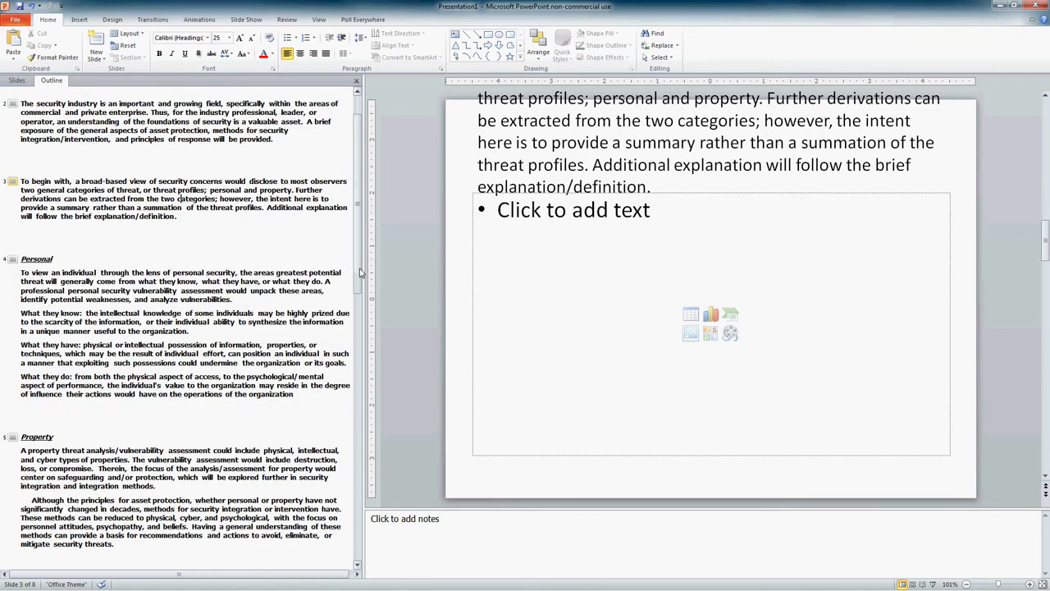
scroll(359, 272, "down", 4)
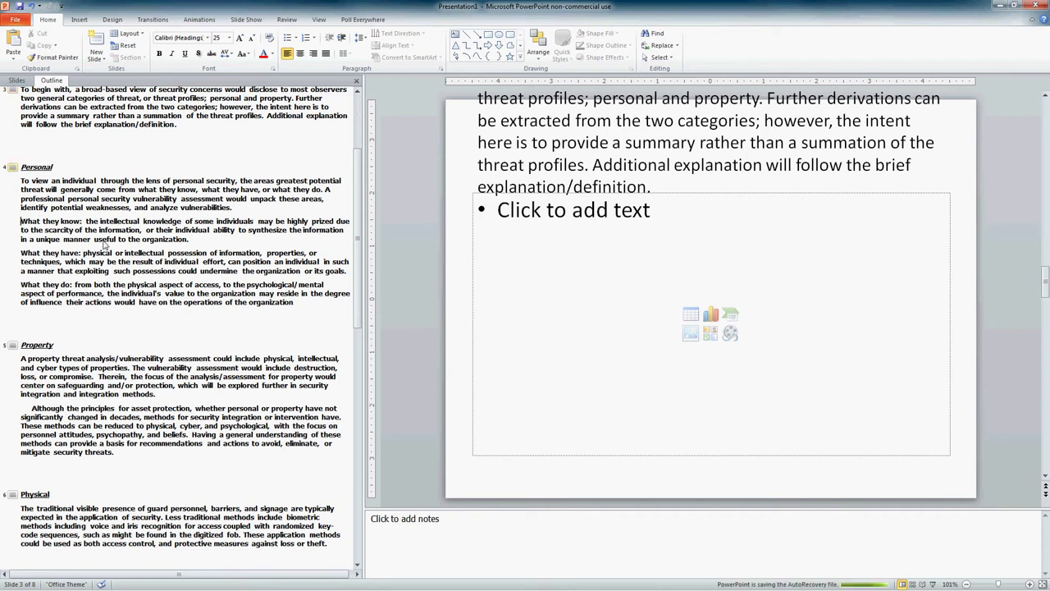
Give the three 'What they know / have / do' paragraphs Filled Square Bullets.
left_click_drag(22, 222, 308, 311)
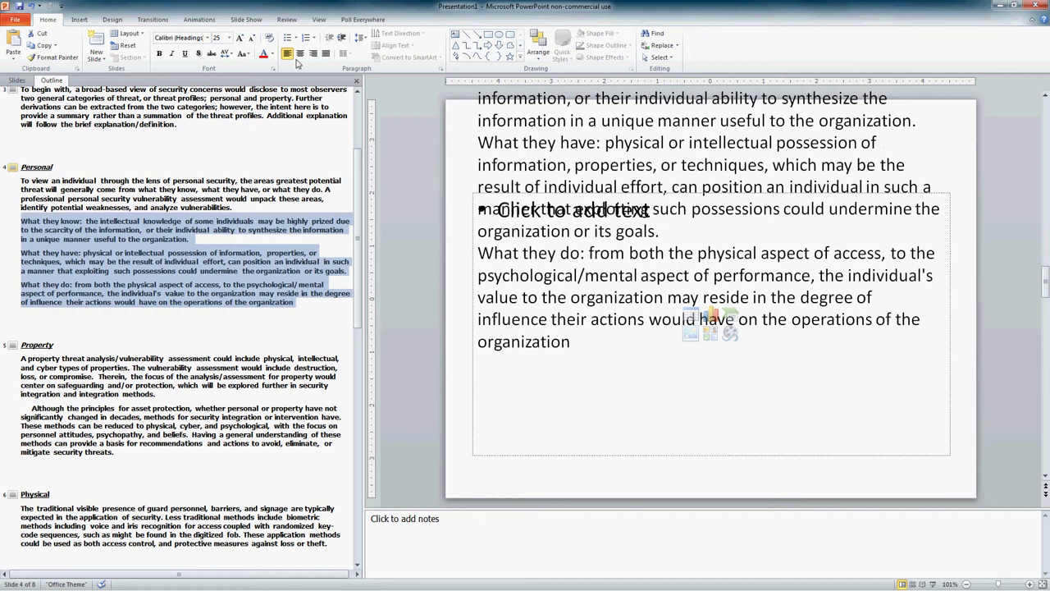
left_click(296, 38)
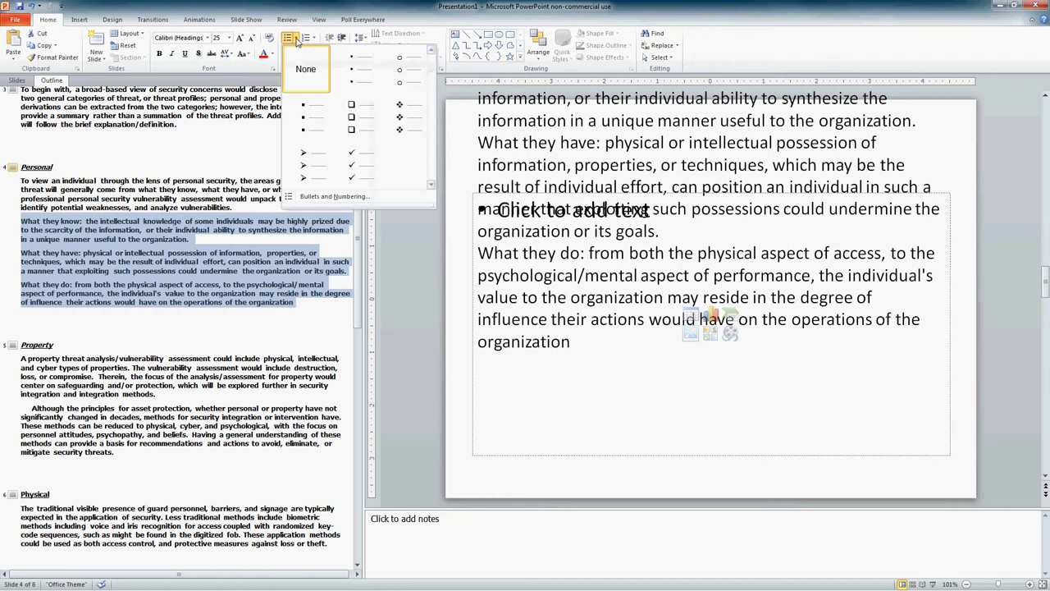
left_click(315, 129)
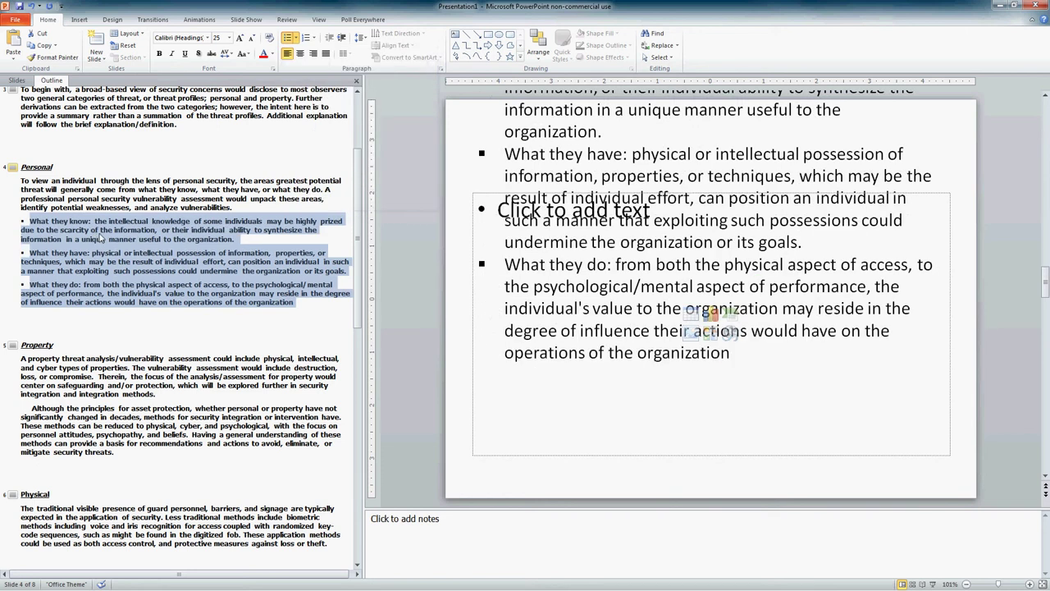
left_click(73, 230)
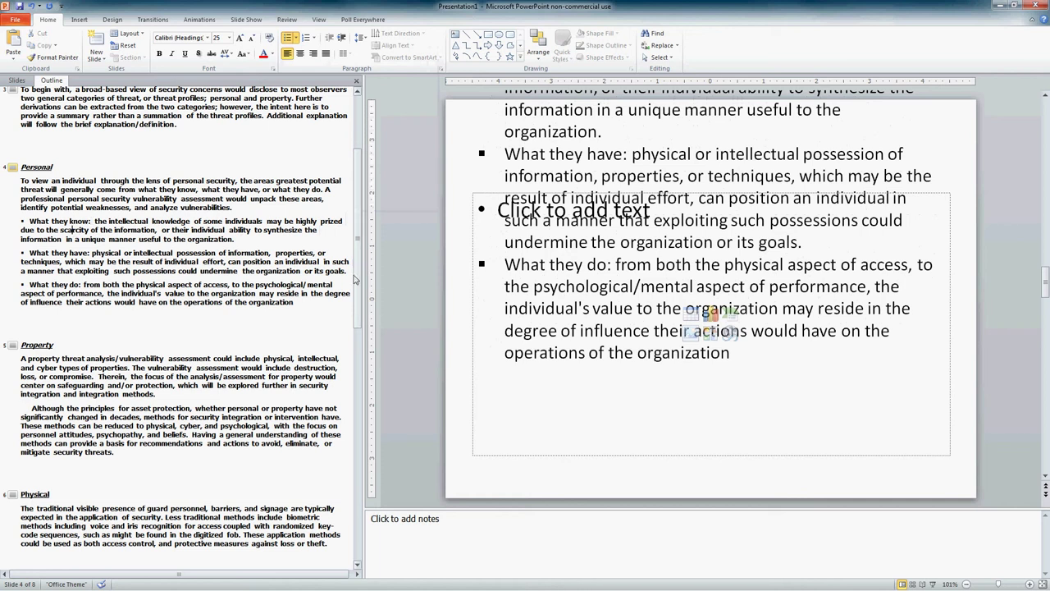
scroll(175, 279, "down", 4)
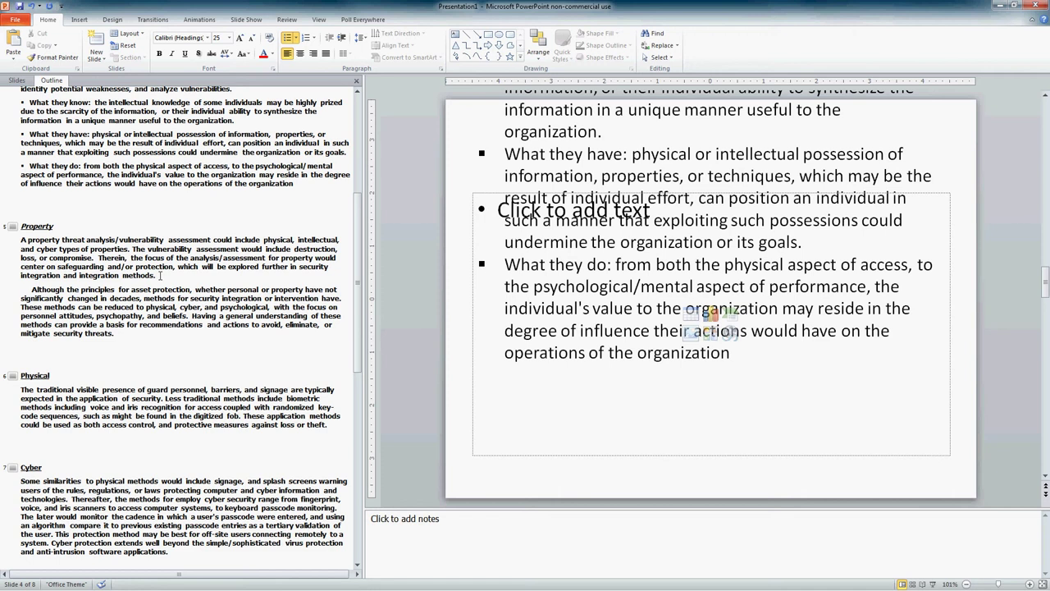
Remove the 'Therein' sentence and make 'Although the principles' its own unindented slide 6.
left_click_drag(160, 276, 99, 260)
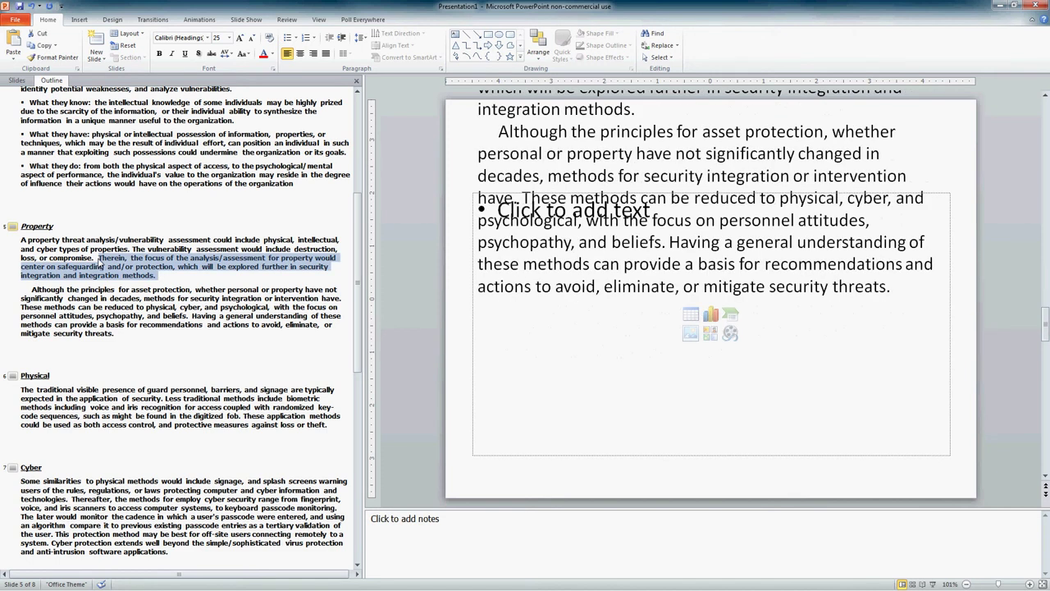
key("Delete")
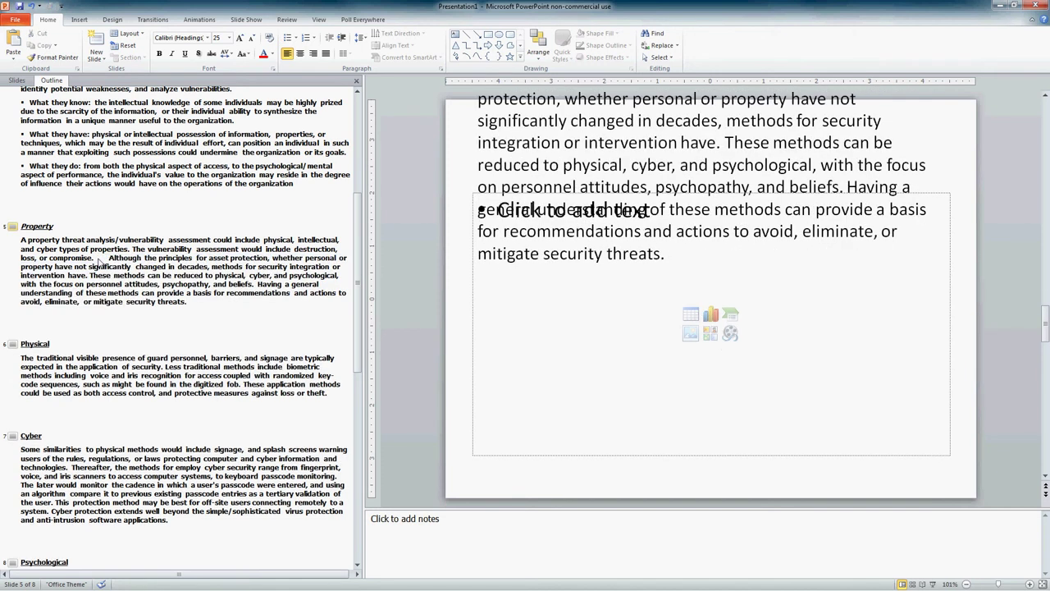
key("Return")
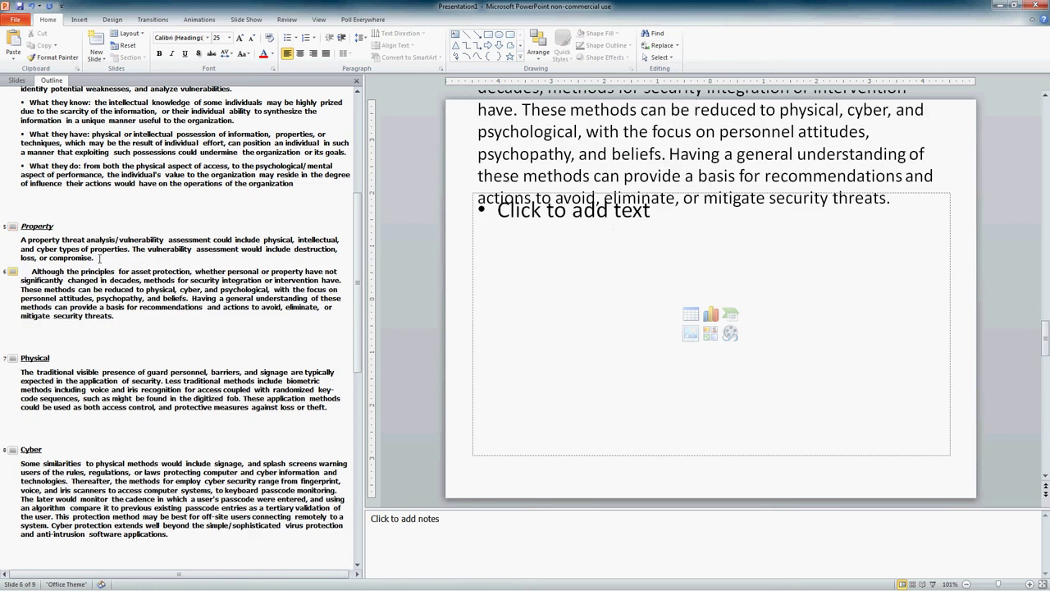
key("Delete")
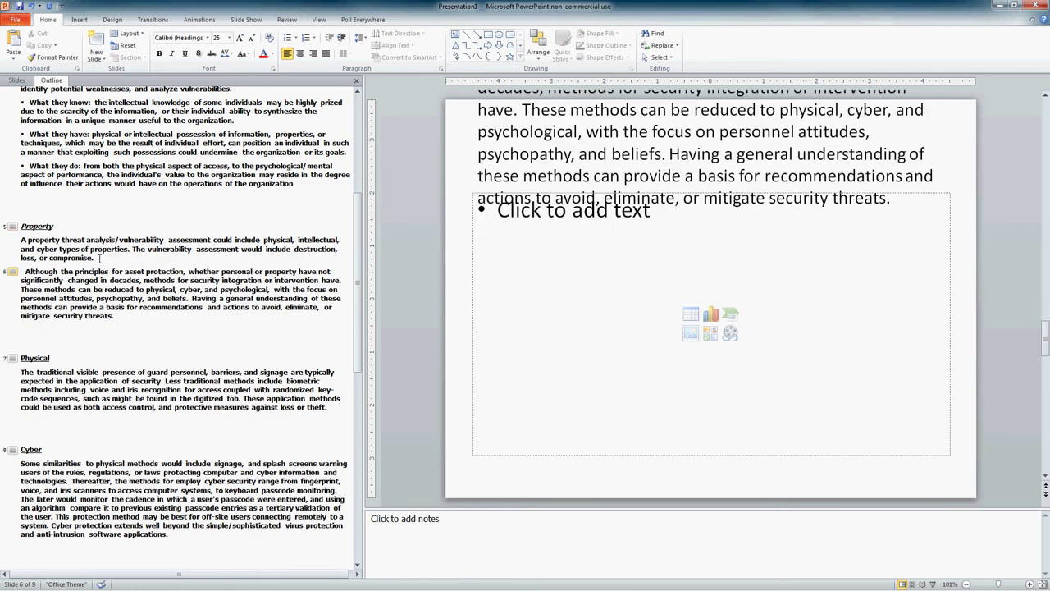
key("Delete")
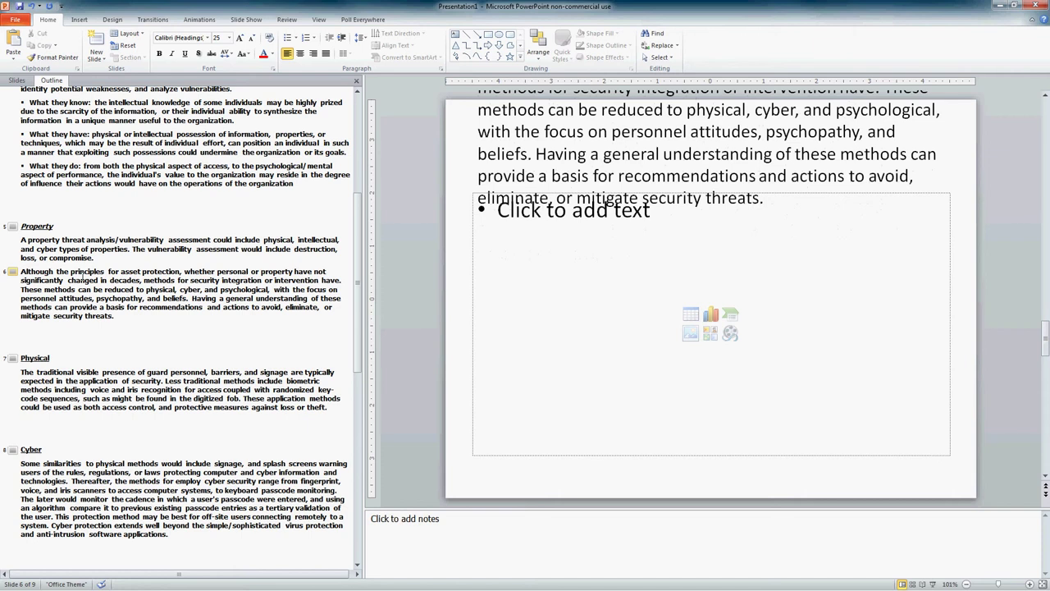
left_click(87, 337)
key("Delete")
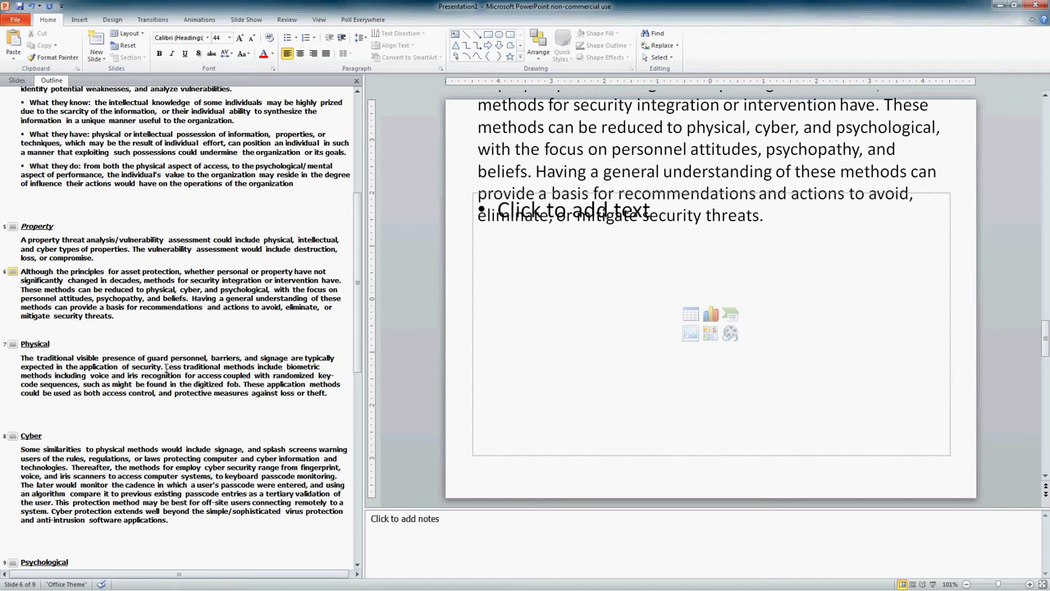
Delete the 'Less traditional methods' biometric sentence and its stray period and extra space.
left_click_drag(166, 366, 235, 387)
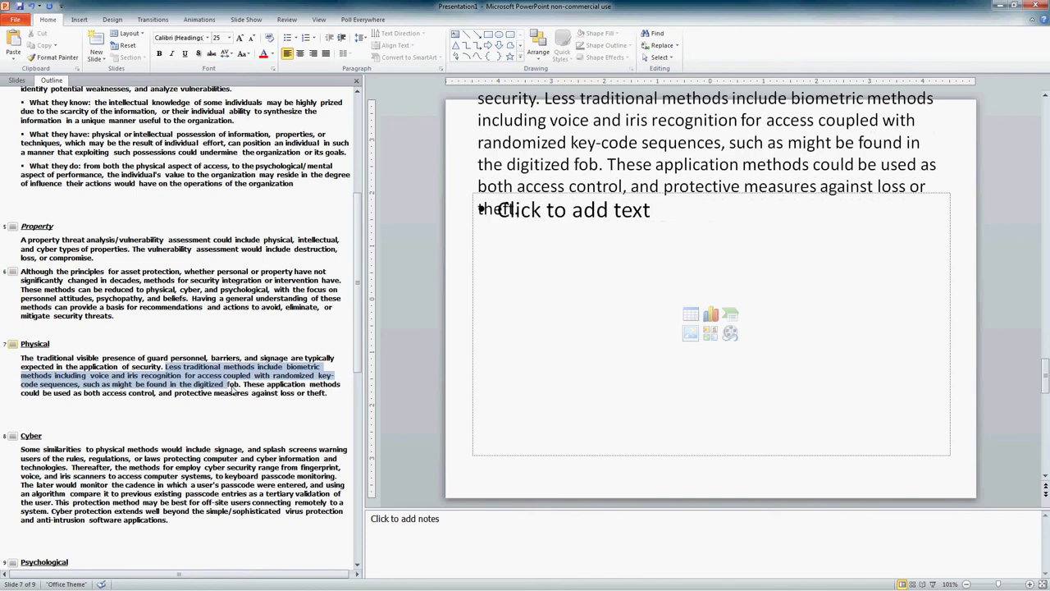
key("Delete")
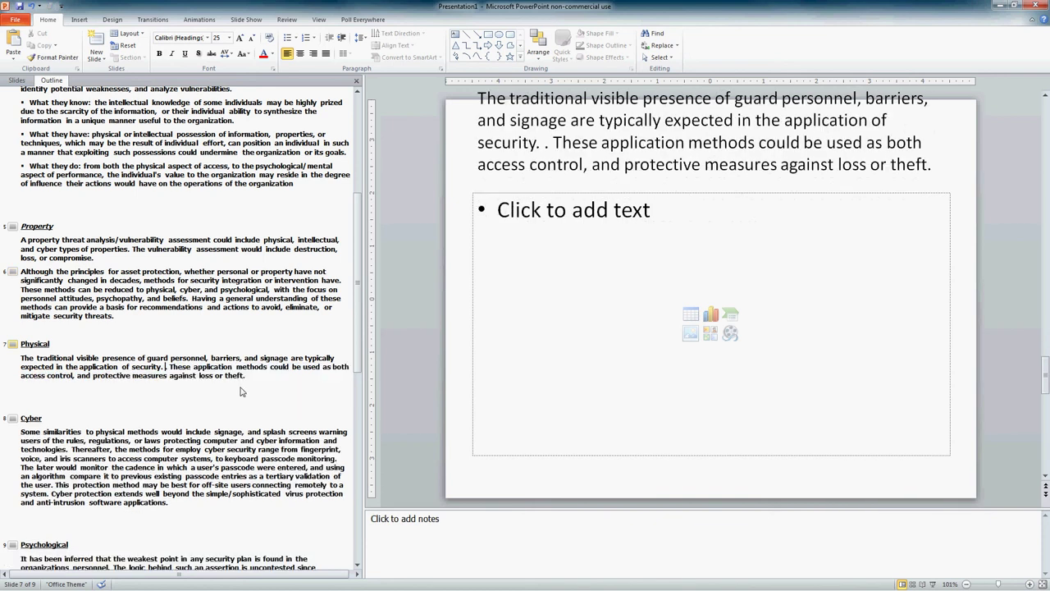
key("Delete")
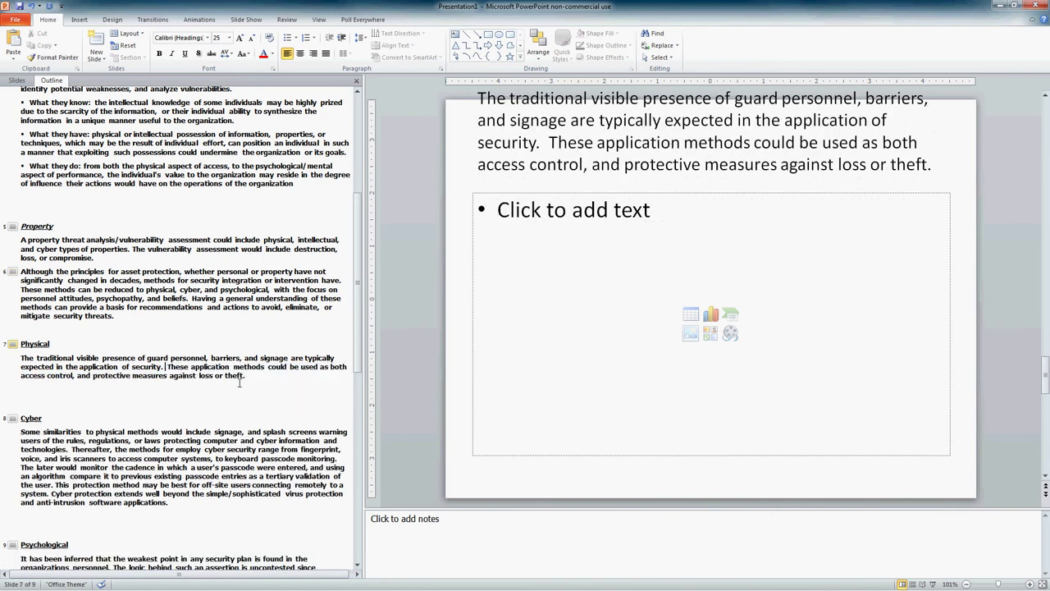
key("Delete")
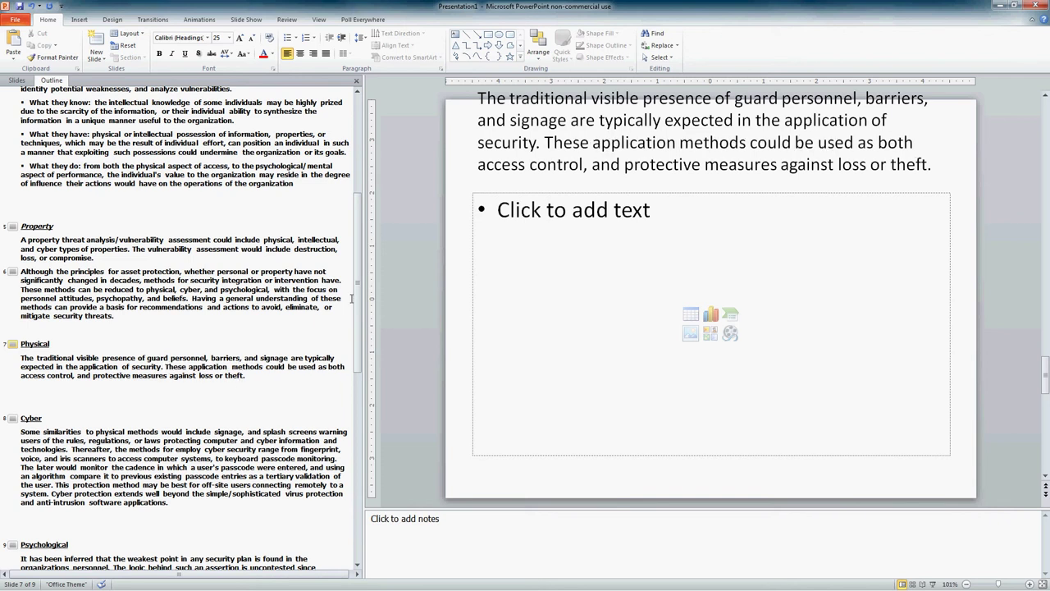
left_click_drag(357, 299, 357, 167)
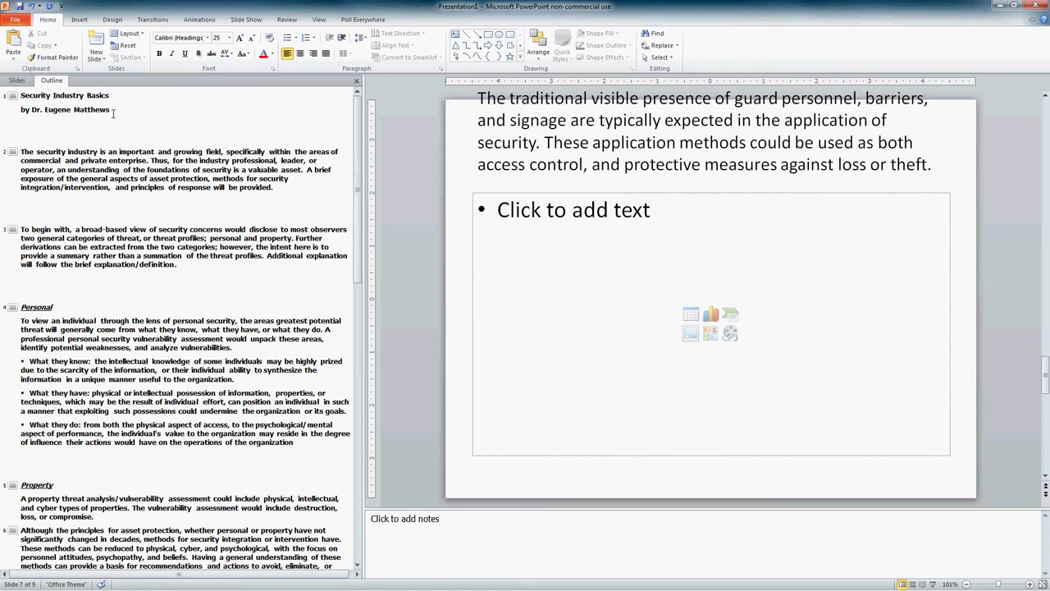
Centre the title slide's heading and author at 36 pt, raise the box, remove the blank line.
left_click(68, 96)
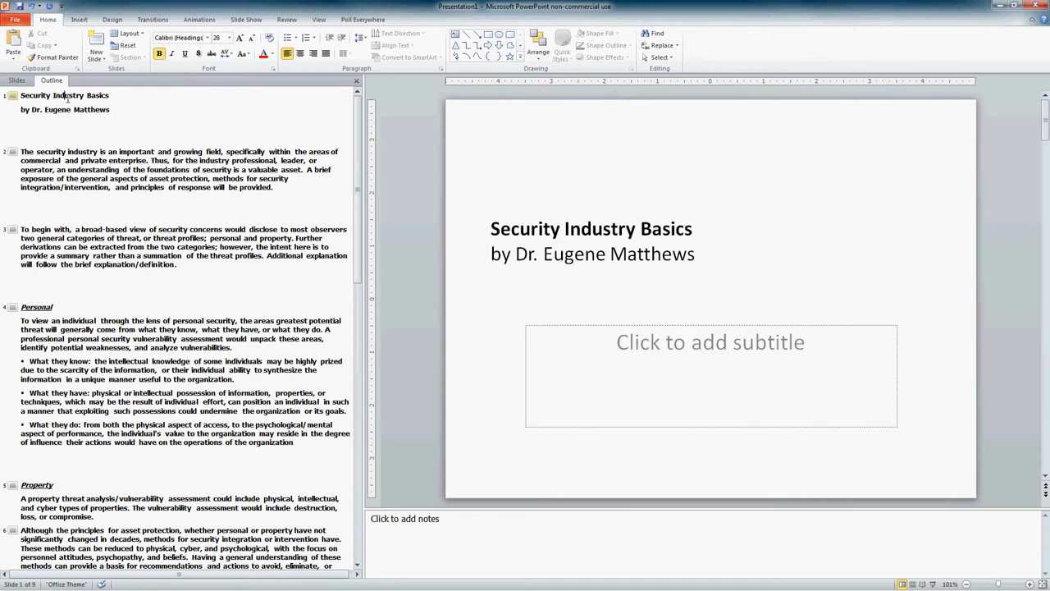
left_click(593, 229)
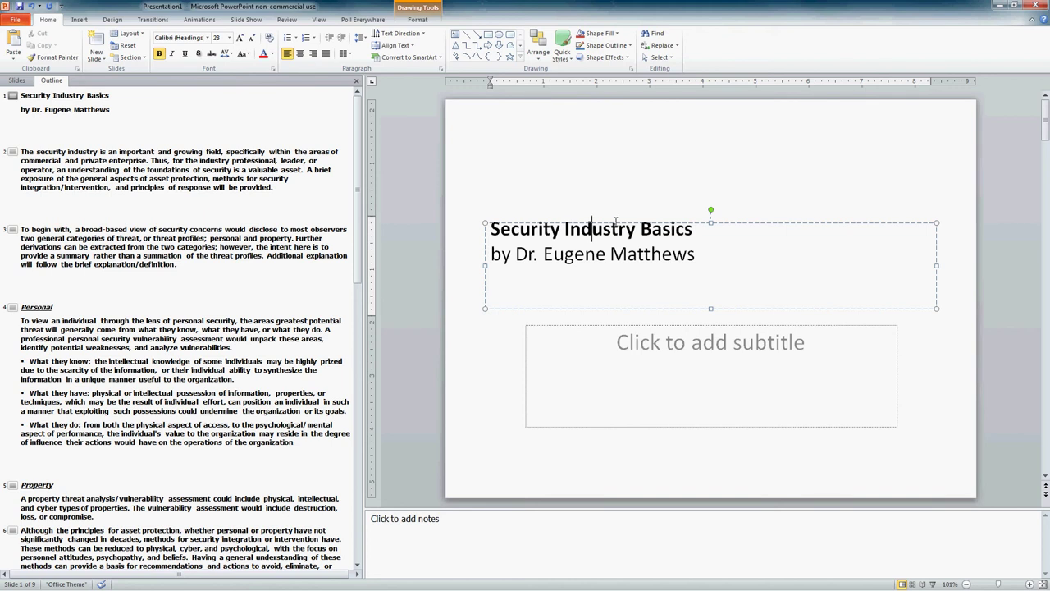
left_click(615, 223)
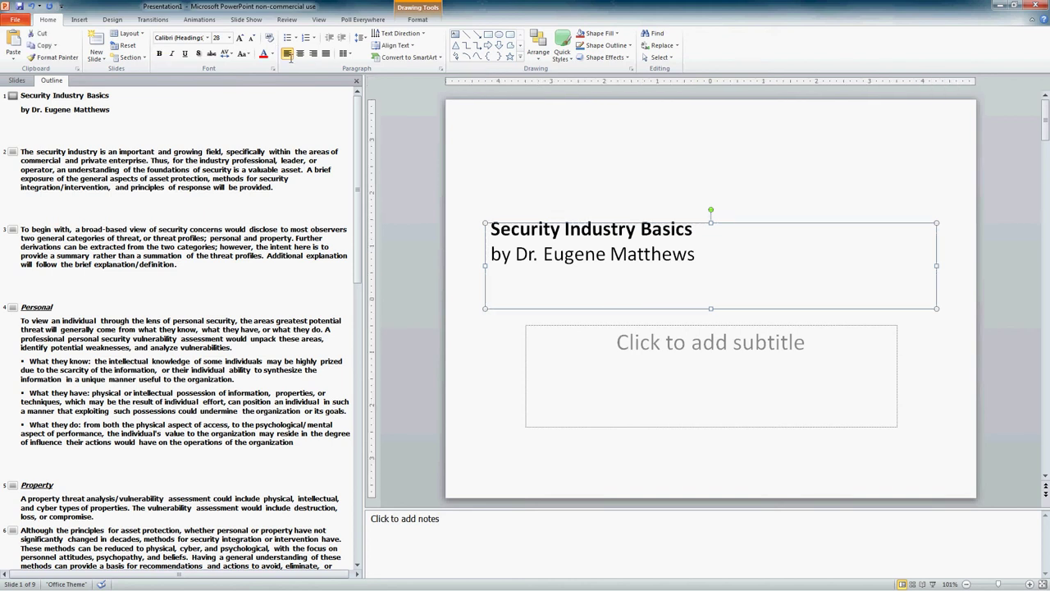
left_click(300, 53)
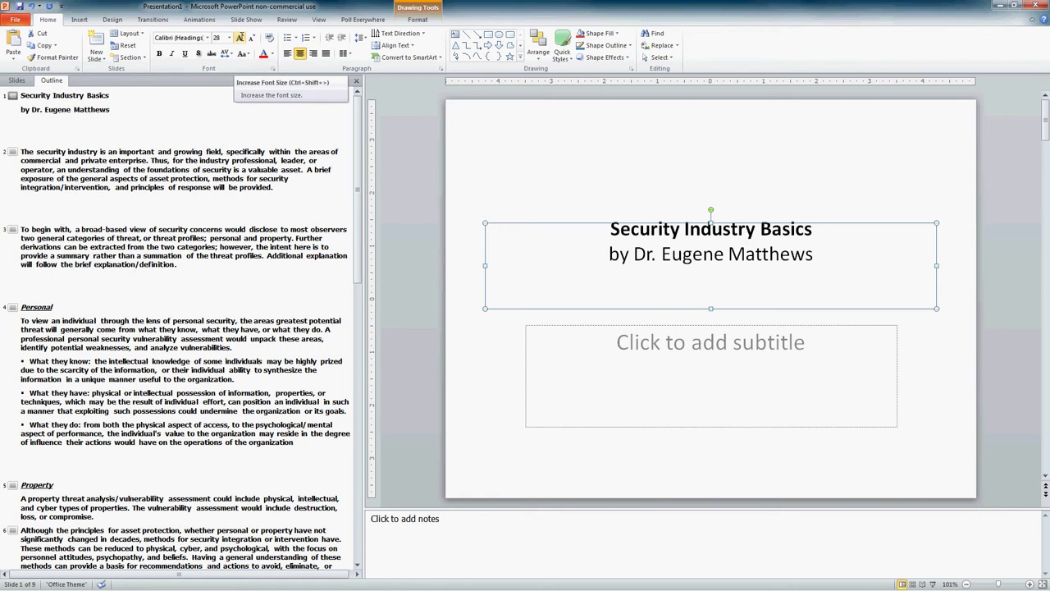
left_click(239, 38)
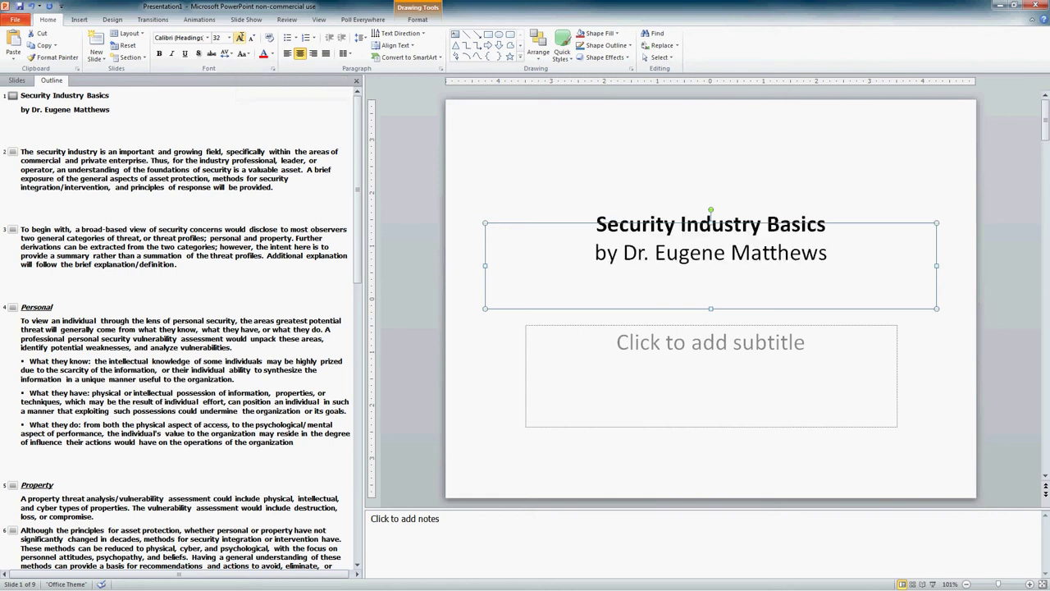
left_click(240, 38)
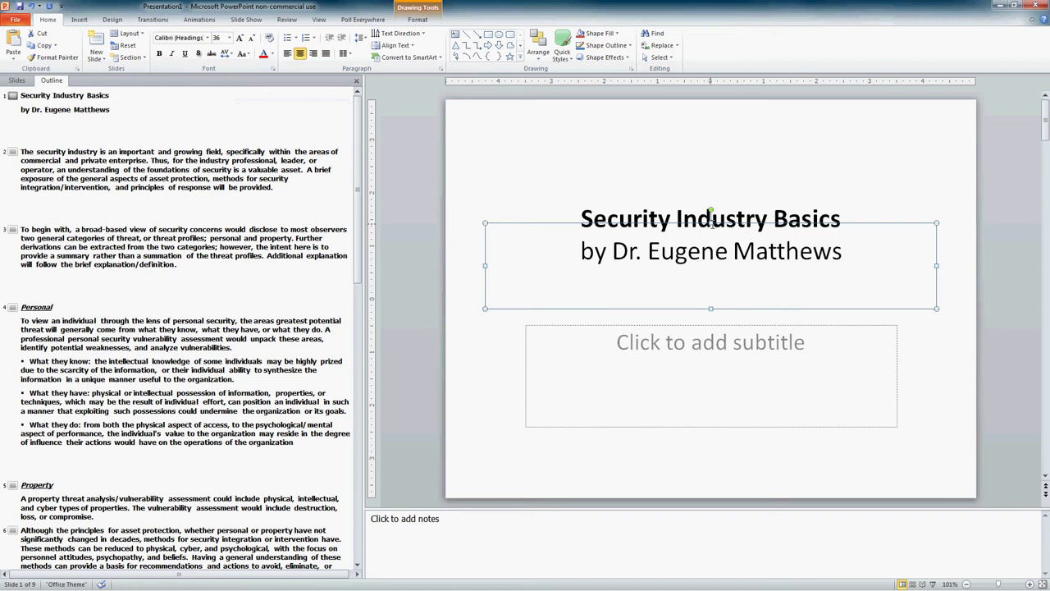
left_click_drag(712, 223, 711, 195)
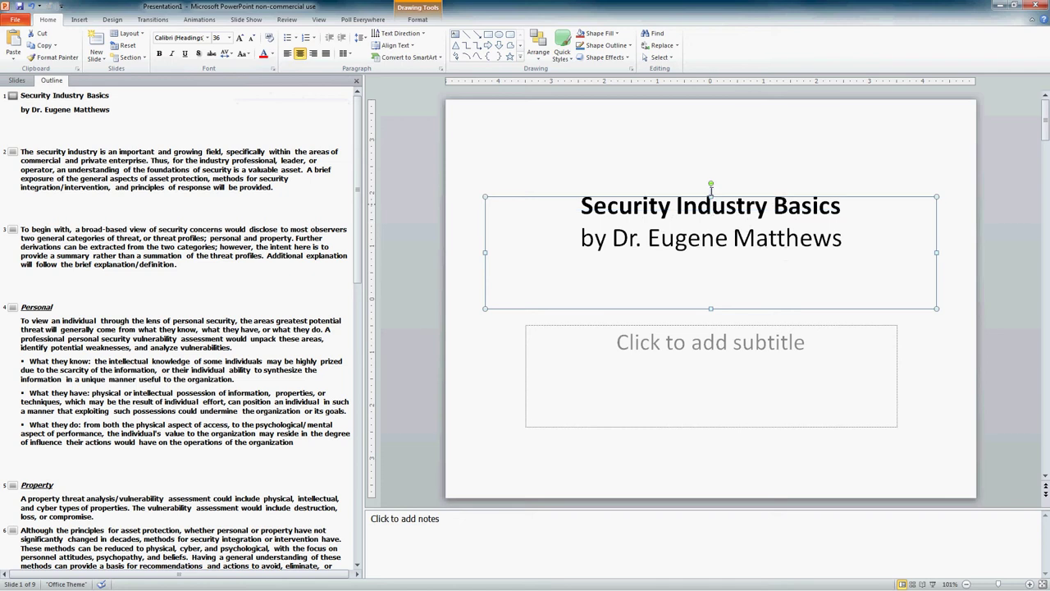
left_click(713, 264)
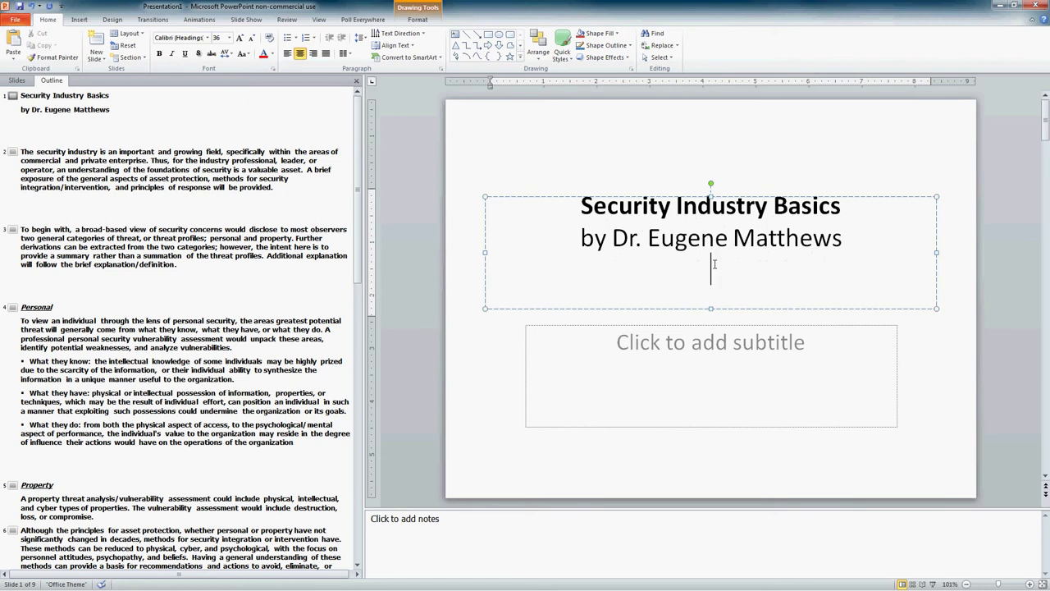
key("Delete")
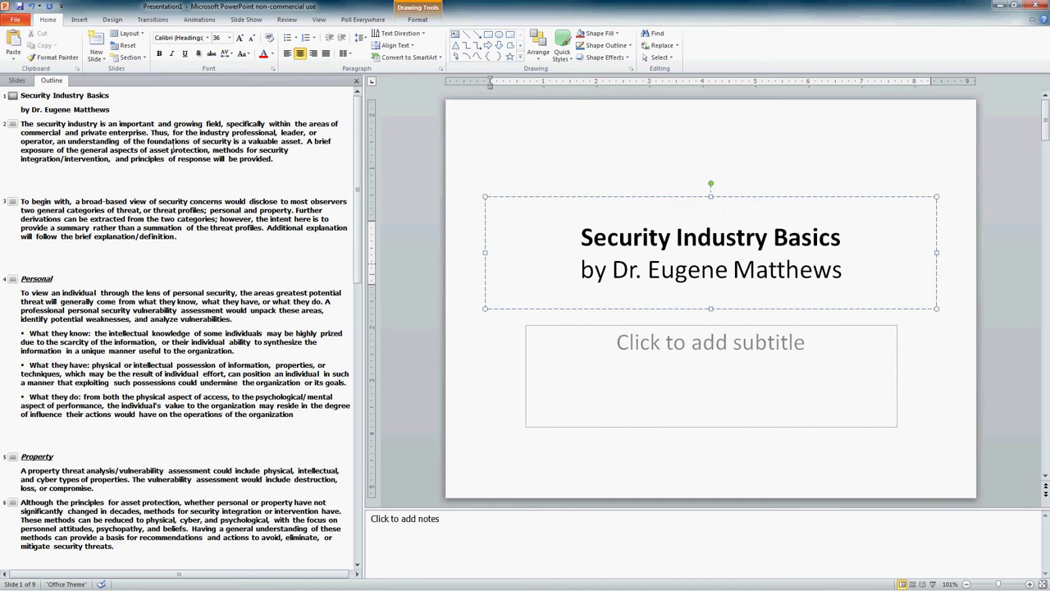
left_click(170, 149)
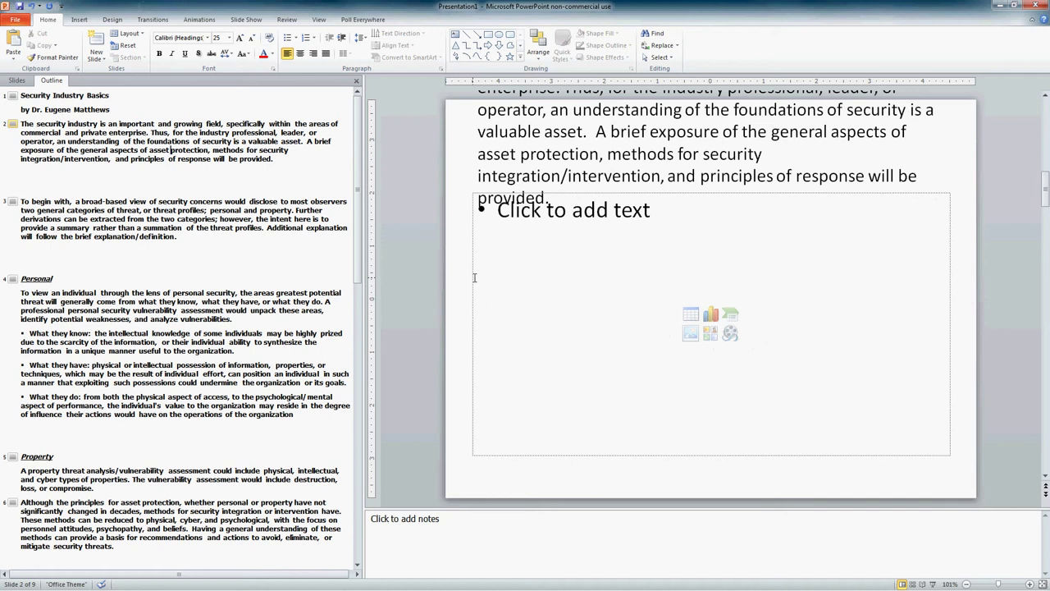
Remove the empty bulleted placeholder from slide 2, leaving only the paragraph.
left_click(112, 19)
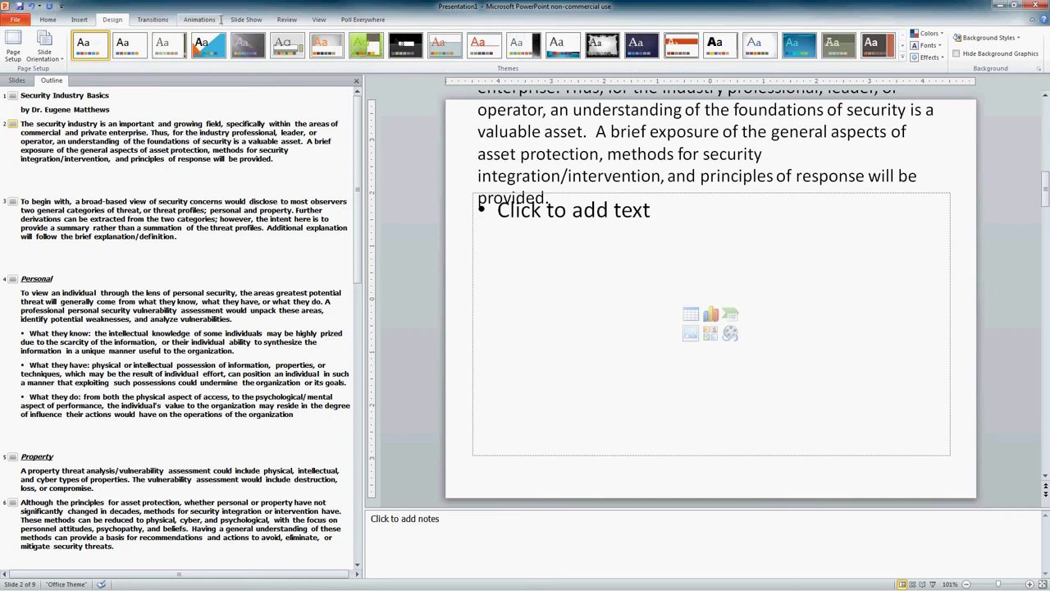
left_click(47, 21)
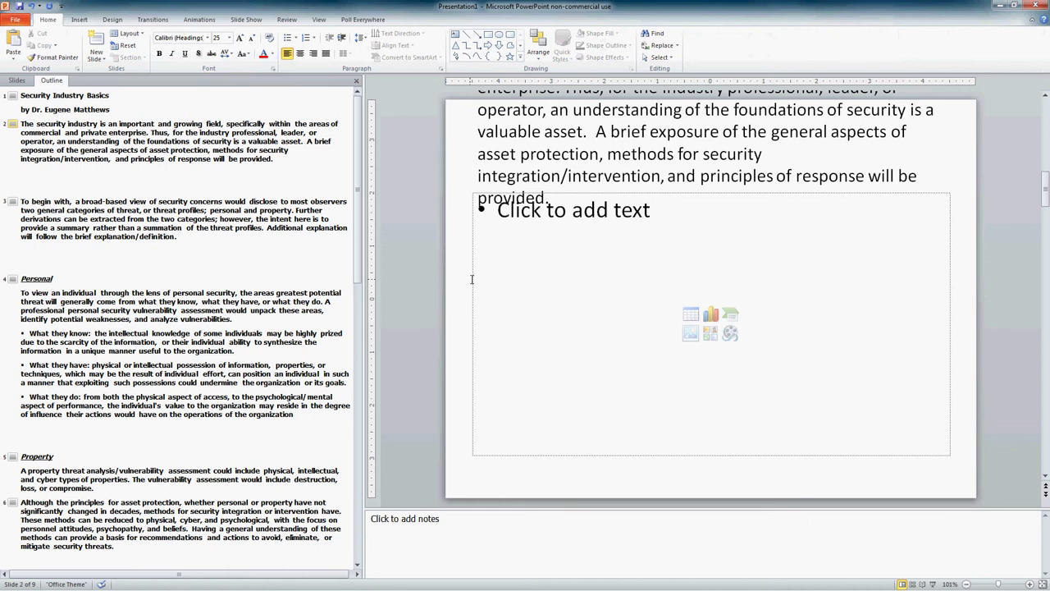
left_click(471, 279)
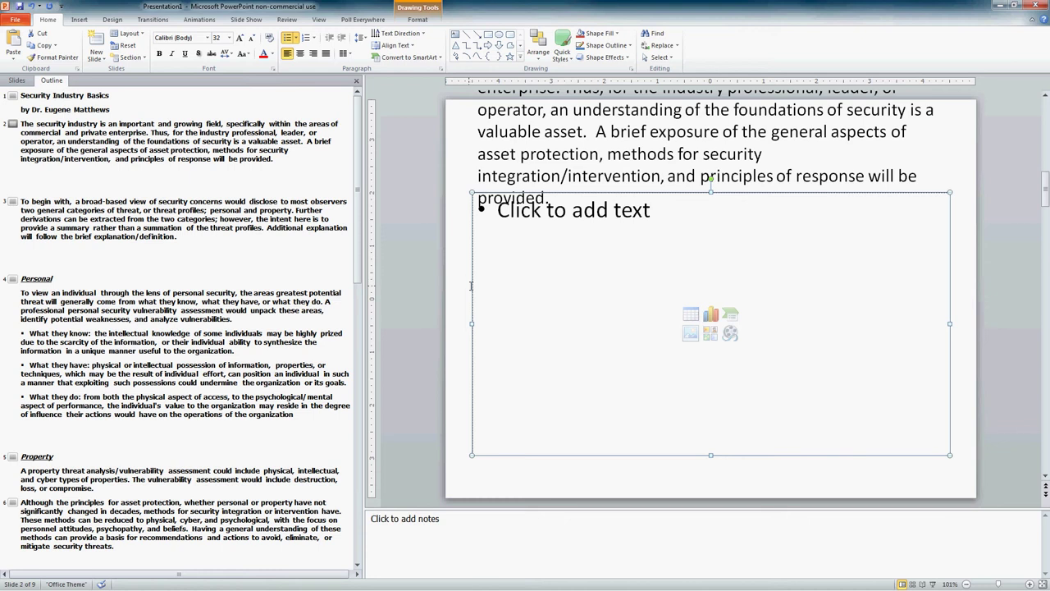
key("Delete")
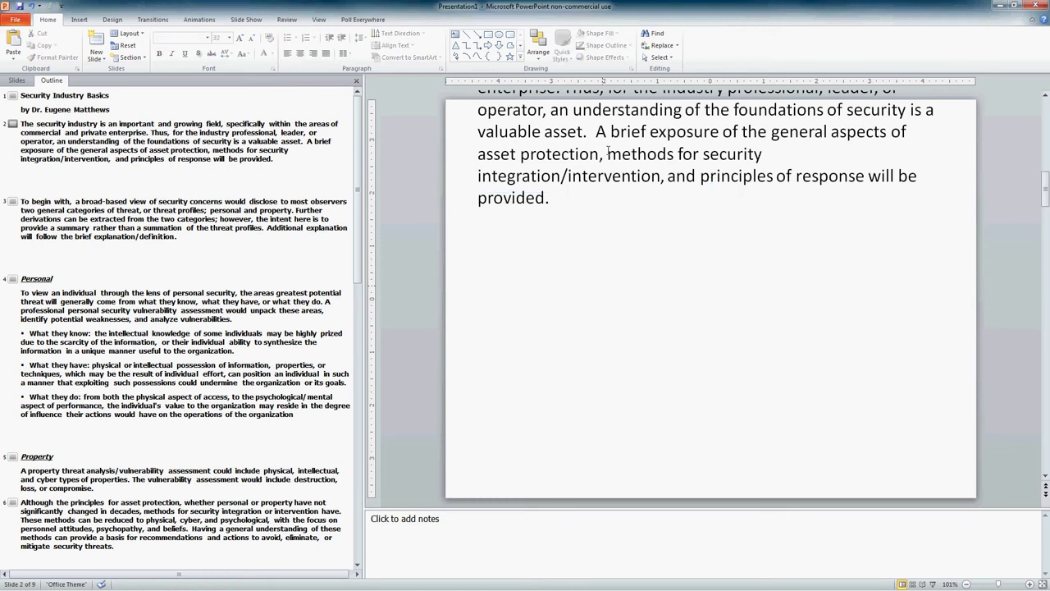
Select slide 2's paragraph text box and make it tall enough for the paragraph.
left_click(687, 150)
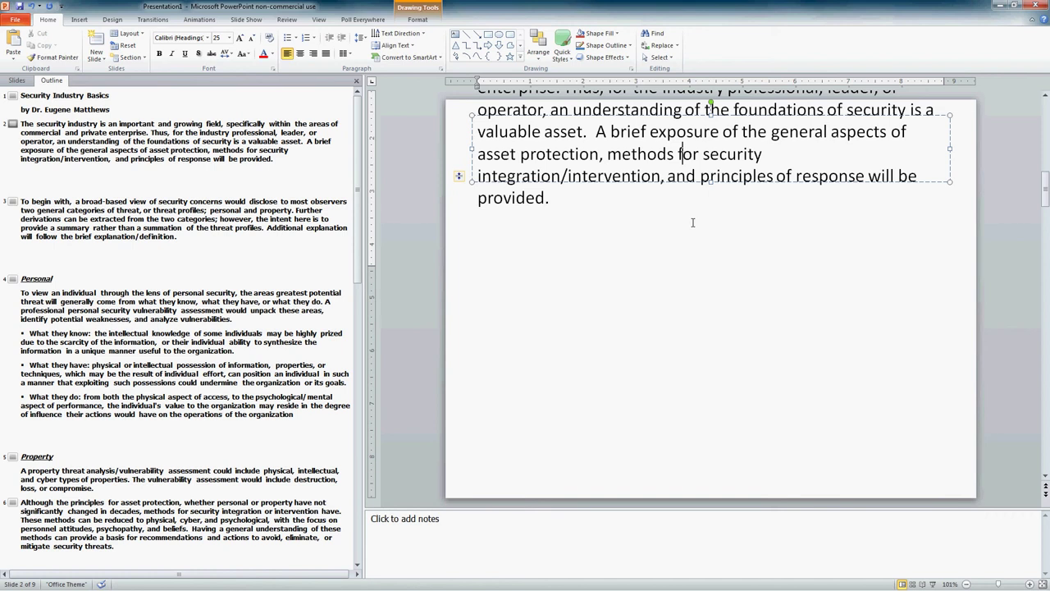
key("Escape")
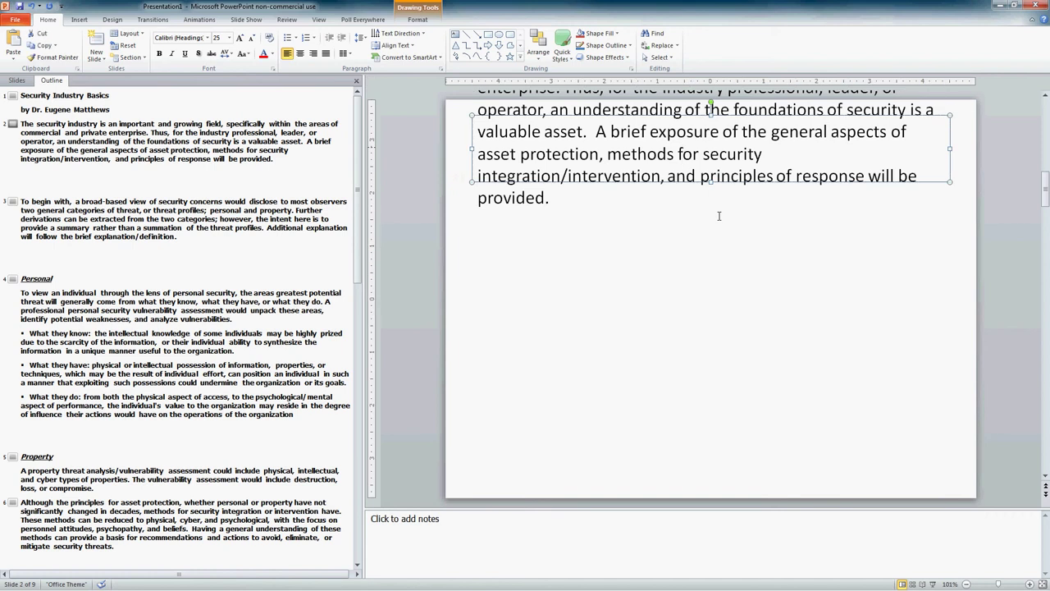
key("ctrl+z")
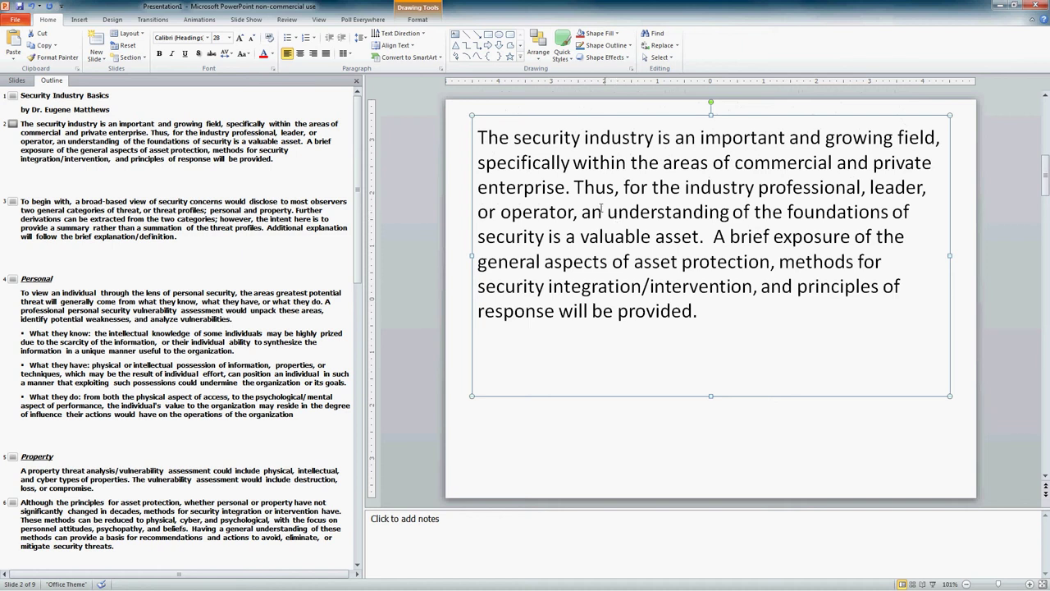
Break the paragraph before 'Thus,' and 'A brief exposure' into blank-line-separated paragraphs.
left_click(620, 193)
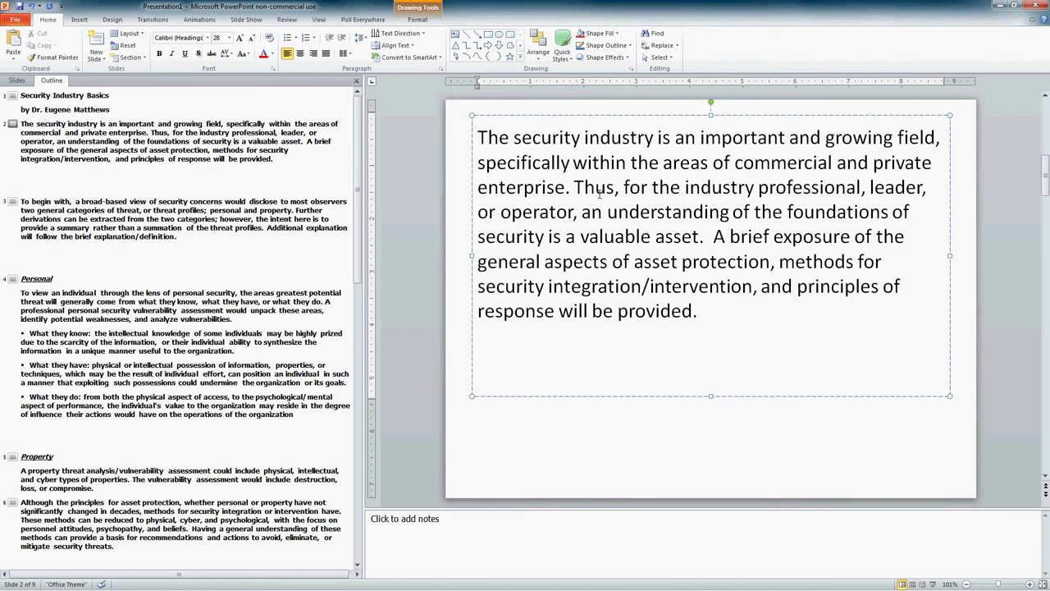
key("Return")
key("Return")
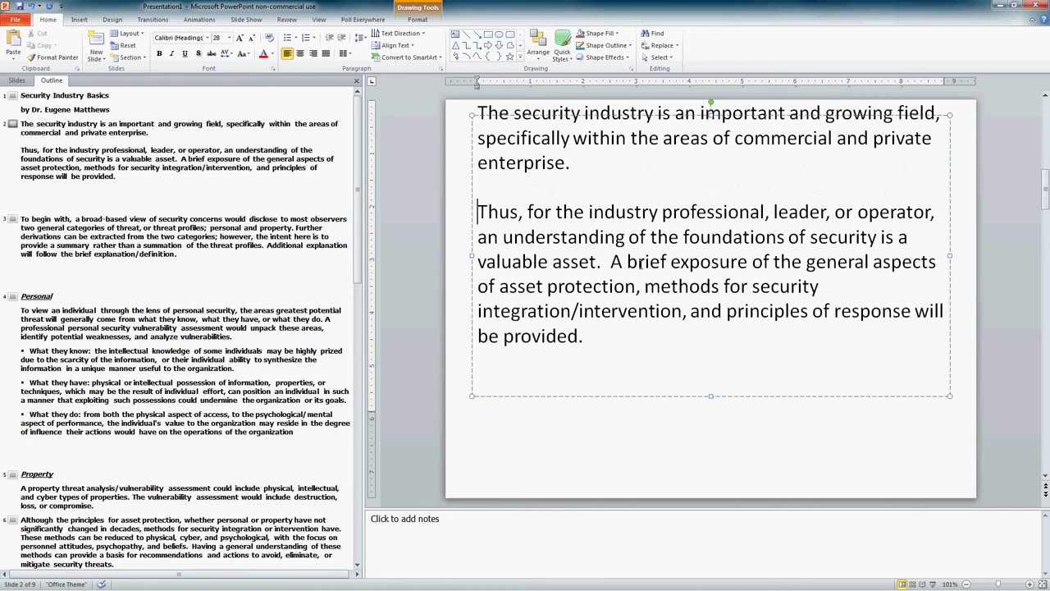
left_click(610, 263)
key("Return")
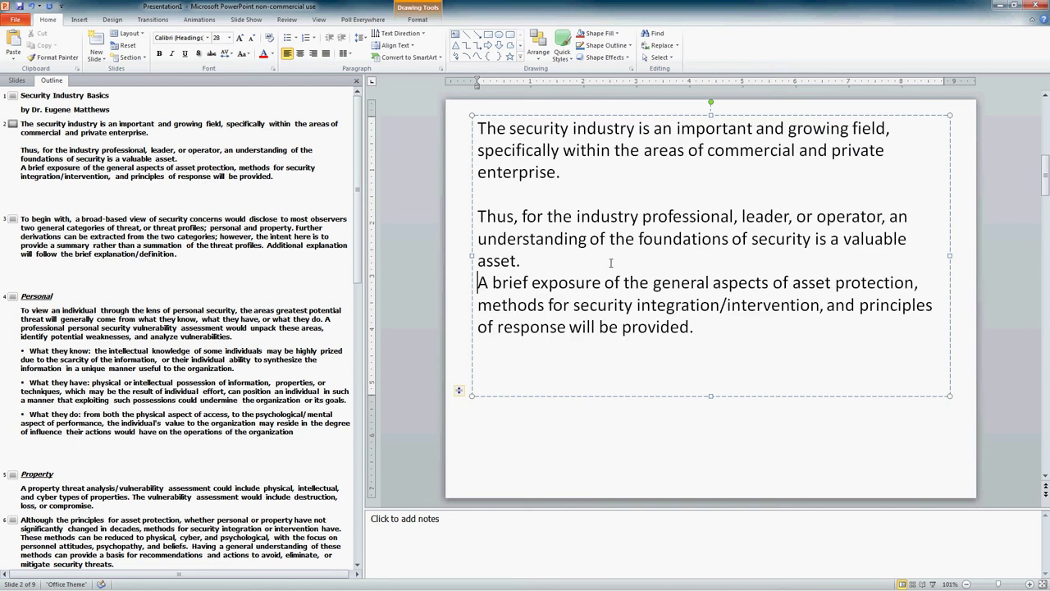
key("Return")
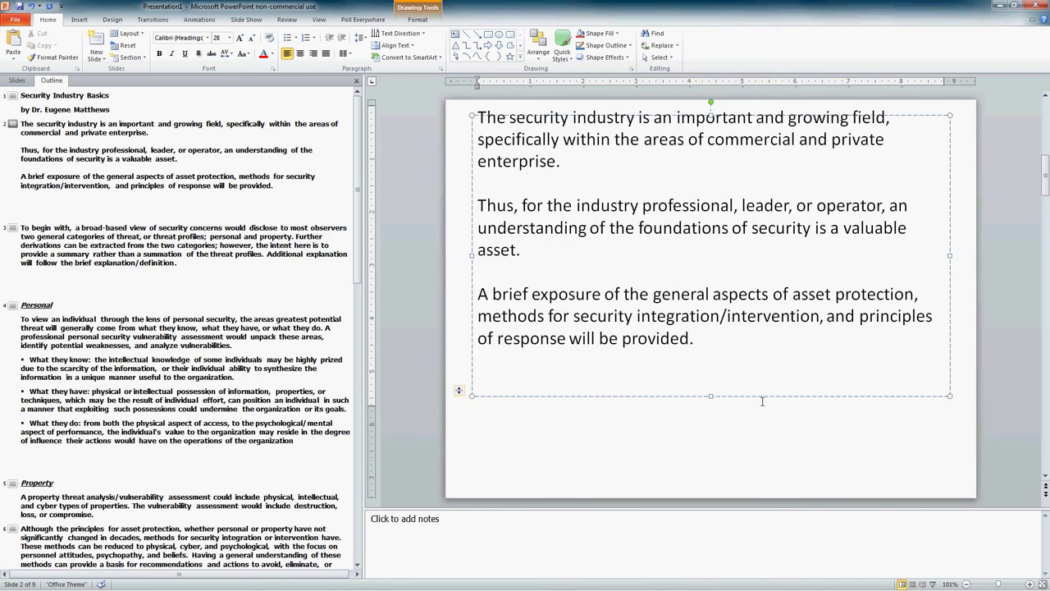
Delete the two empty trailing lines, shift the box lower on the slide, and go to slide 3.
left_click(725, 371)
key("BackSpace")
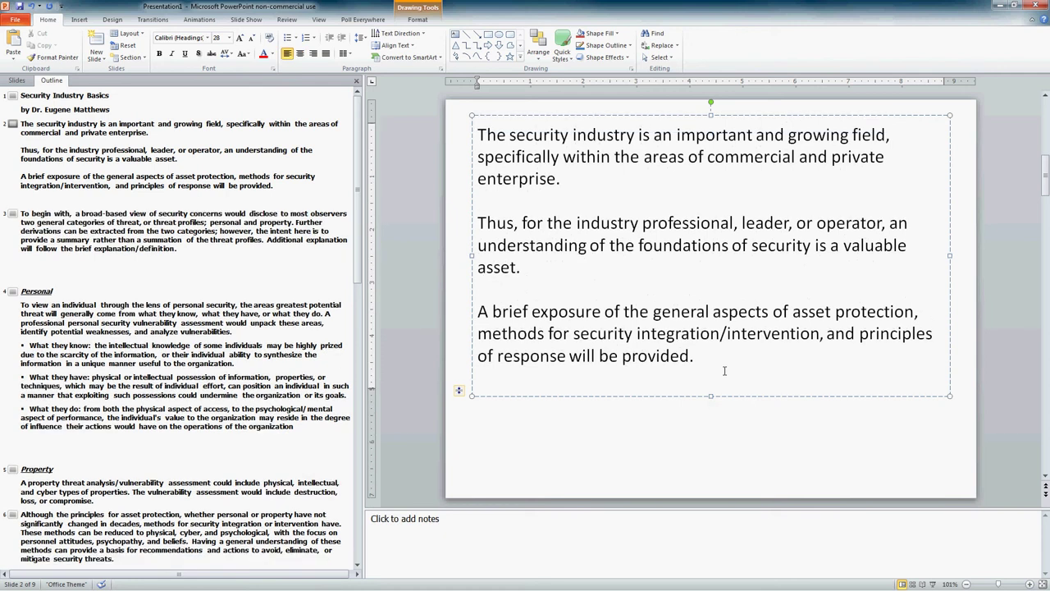
key("BackSpace")
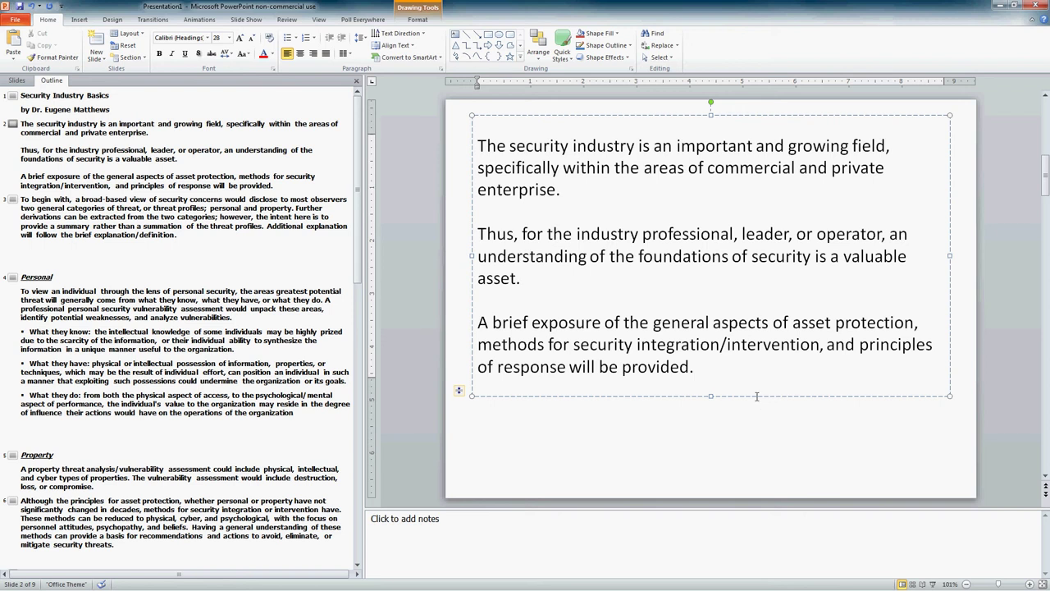
left_click_drag(756, 396, 750, 429)
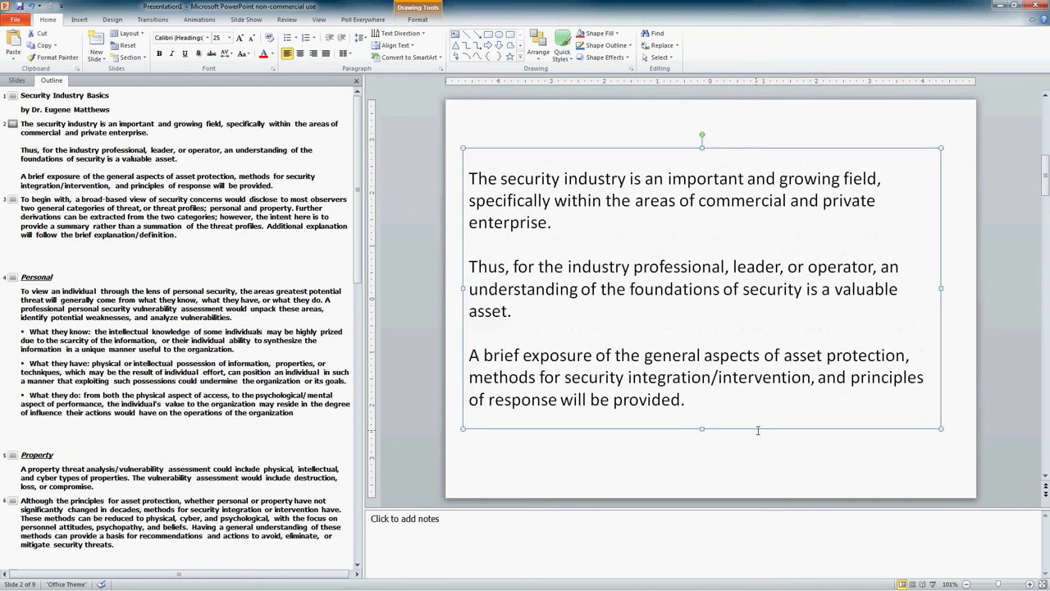
key("Right")
key("Down")
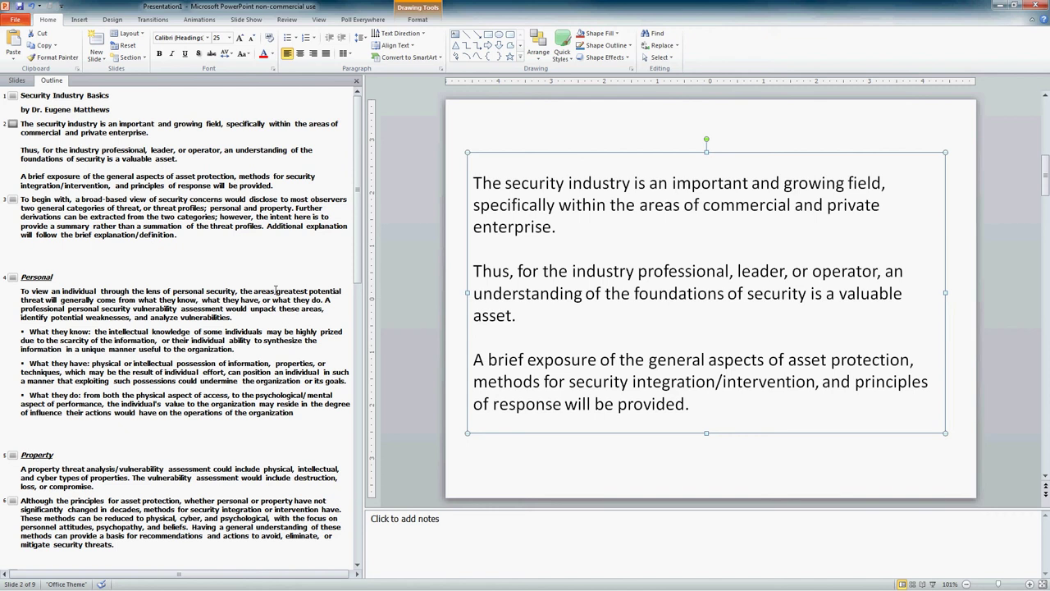
left_click(238, 224)
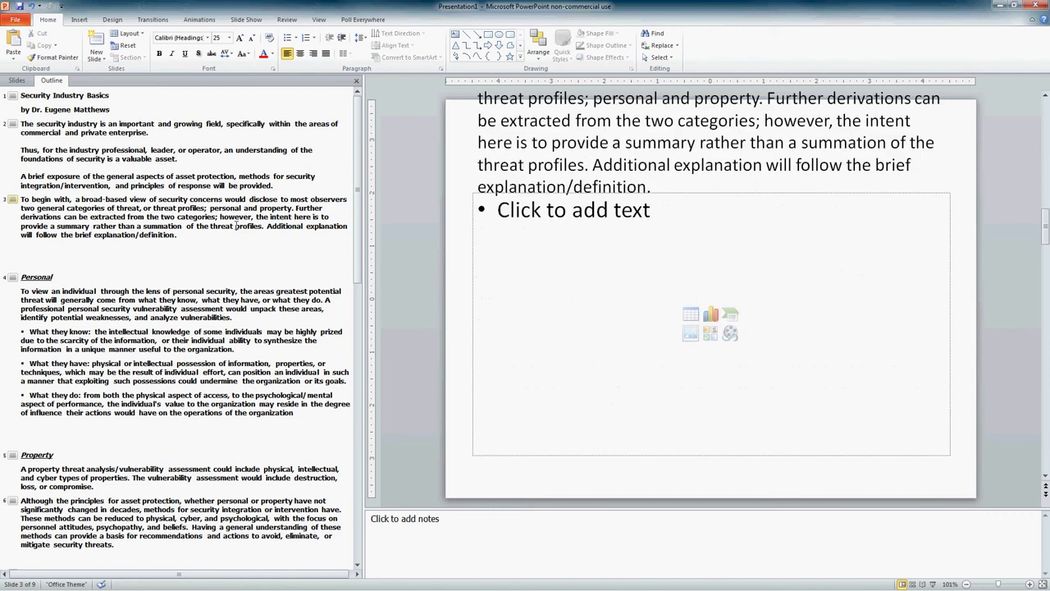
Delete slide 3's empty bulleted placeholder and enlarge the paragraph text box.
left_click(472, 320)
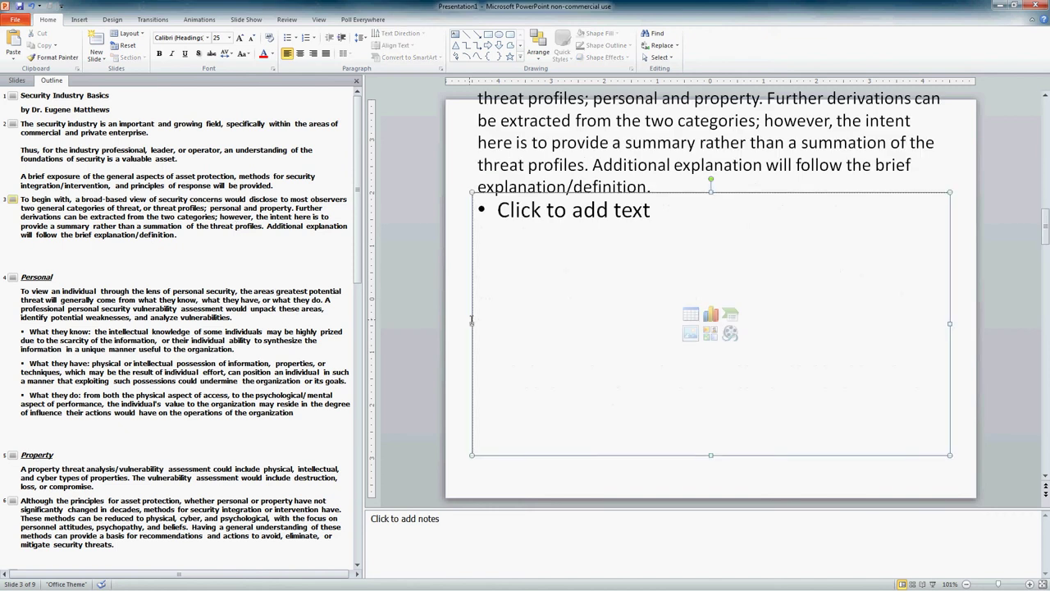
key("Delete")
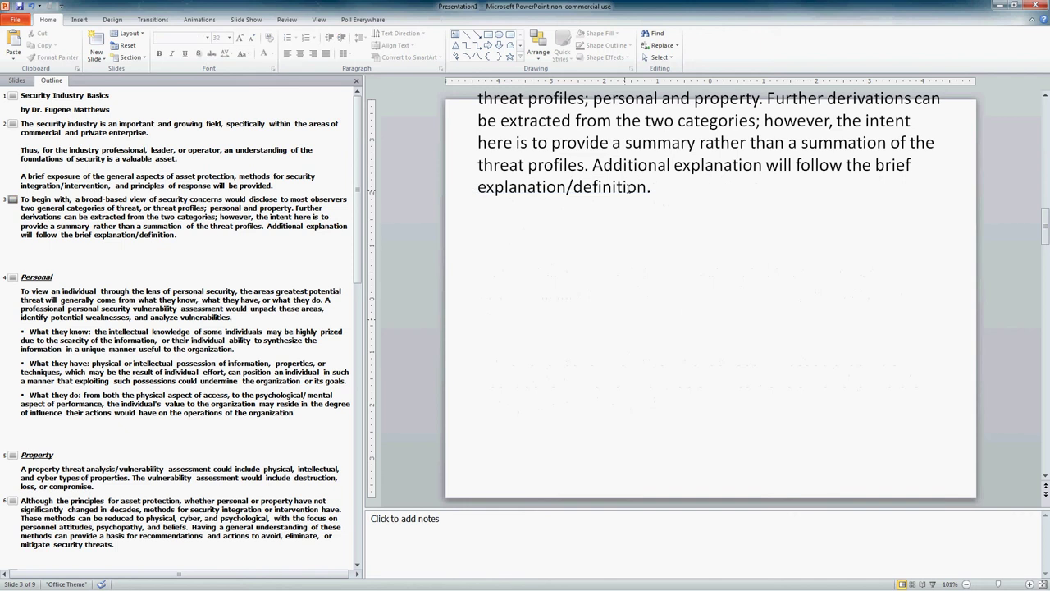
left_click(628, 188)
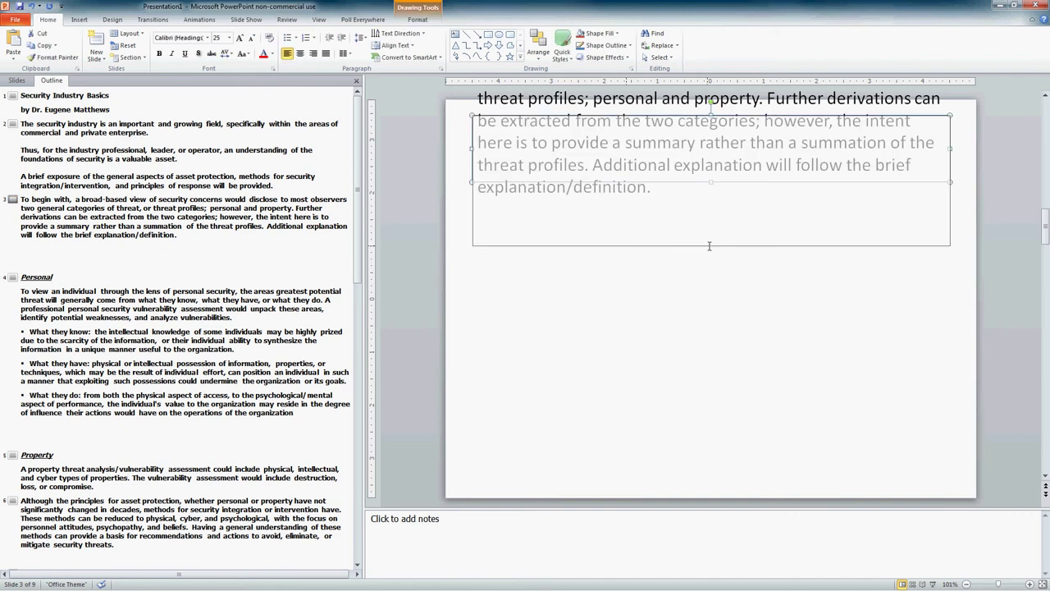
left_click_drag(709, 246, 710, 246)
Remove the two empty trailing paragraphs from slide 3's text.
left_click(664, 280)
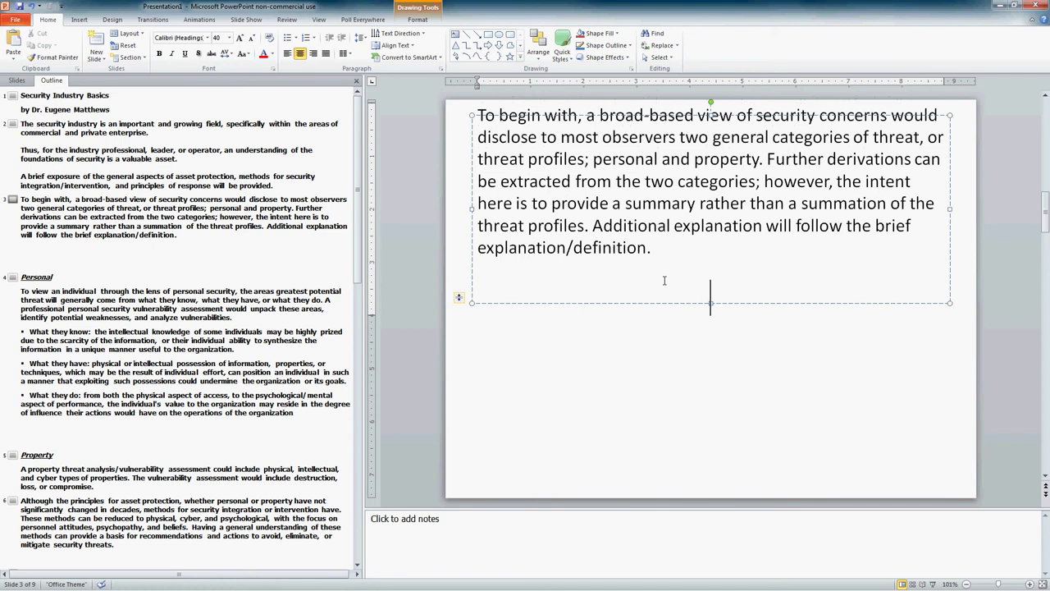
key("BackSpace")
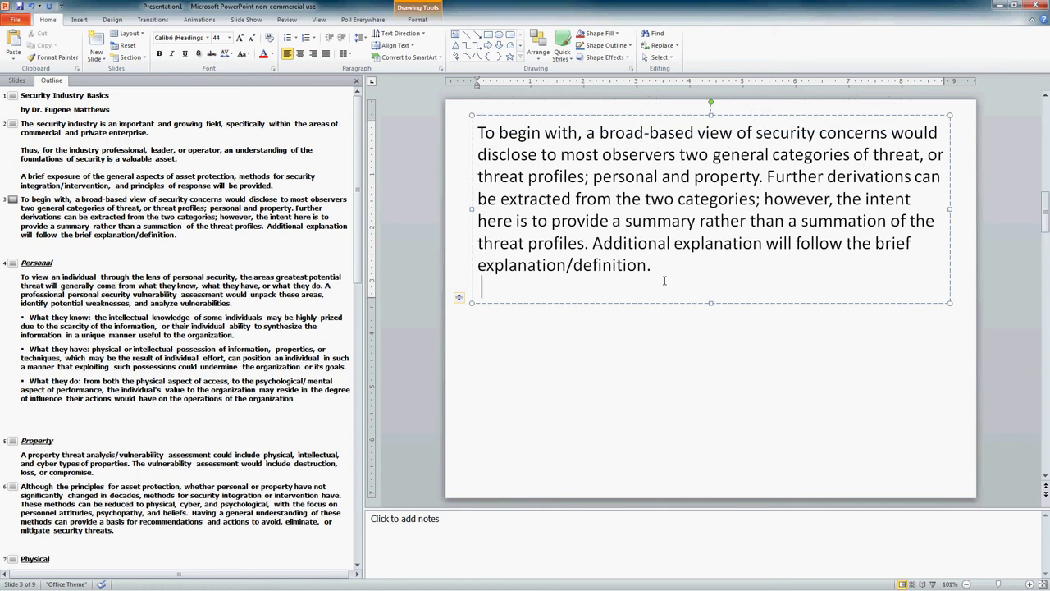
key("BackSpace")
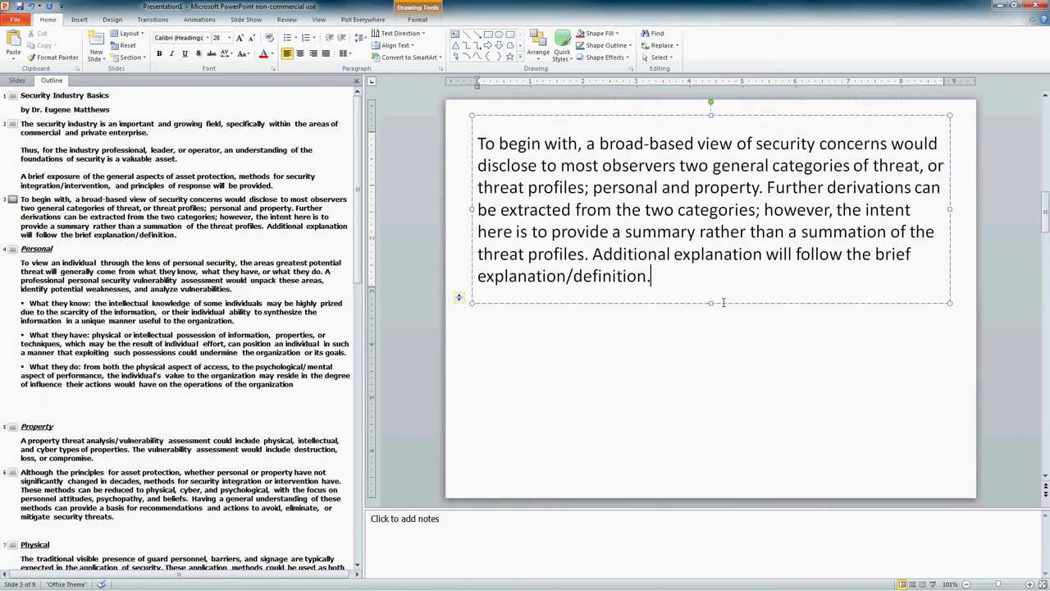
left_click(723, 303)
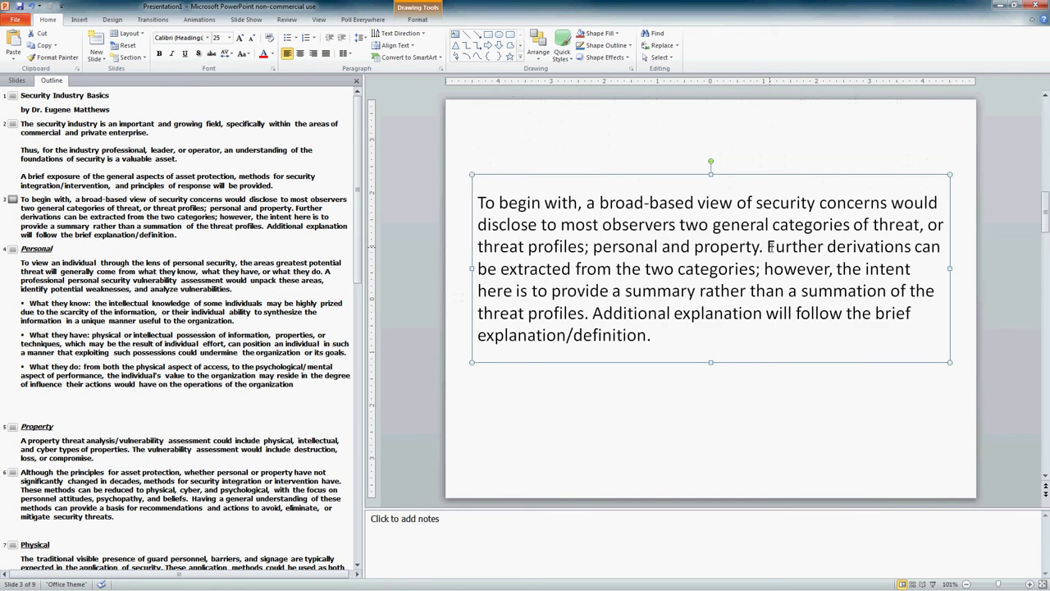
Split the text before 'Further derivations' and 'Additional explanation', then move on to slide 4.
left_click(769, 246)
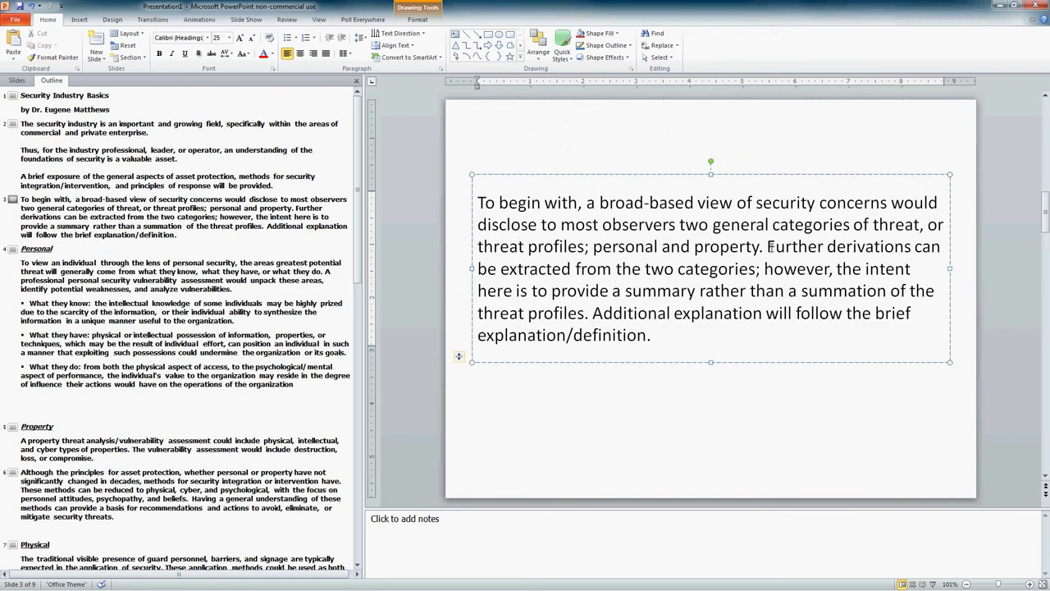
key("Return")
key("Return")
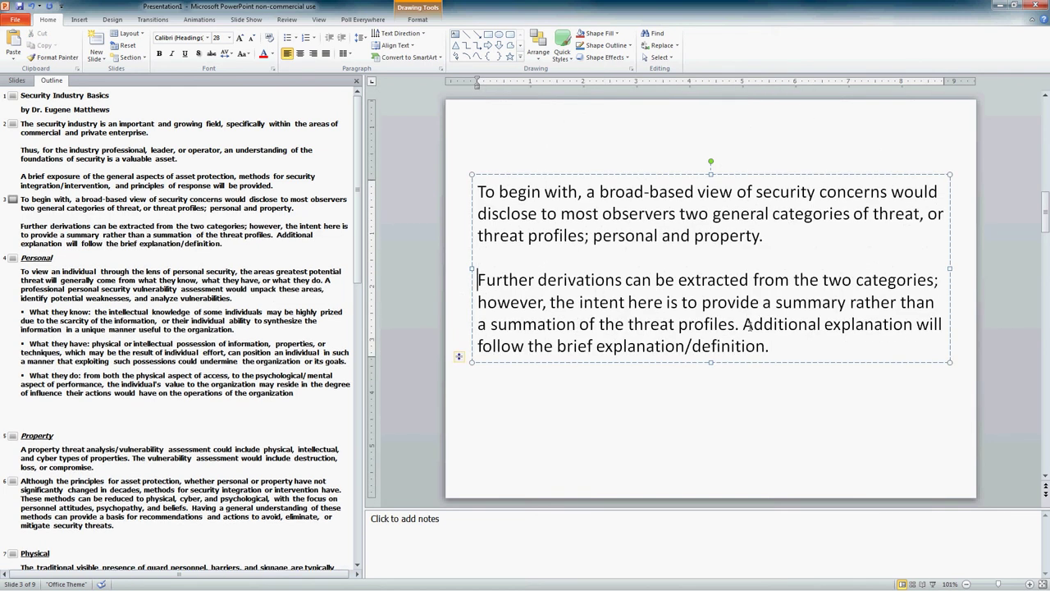
left_click(745, 325)
key("Return")
key("Return")
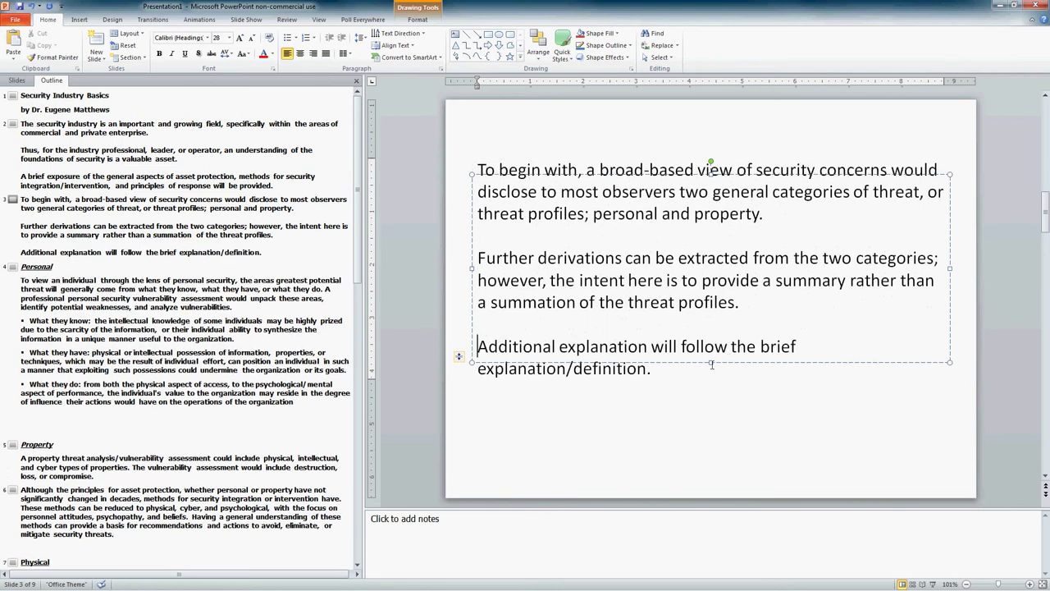
left_click(711, 363)
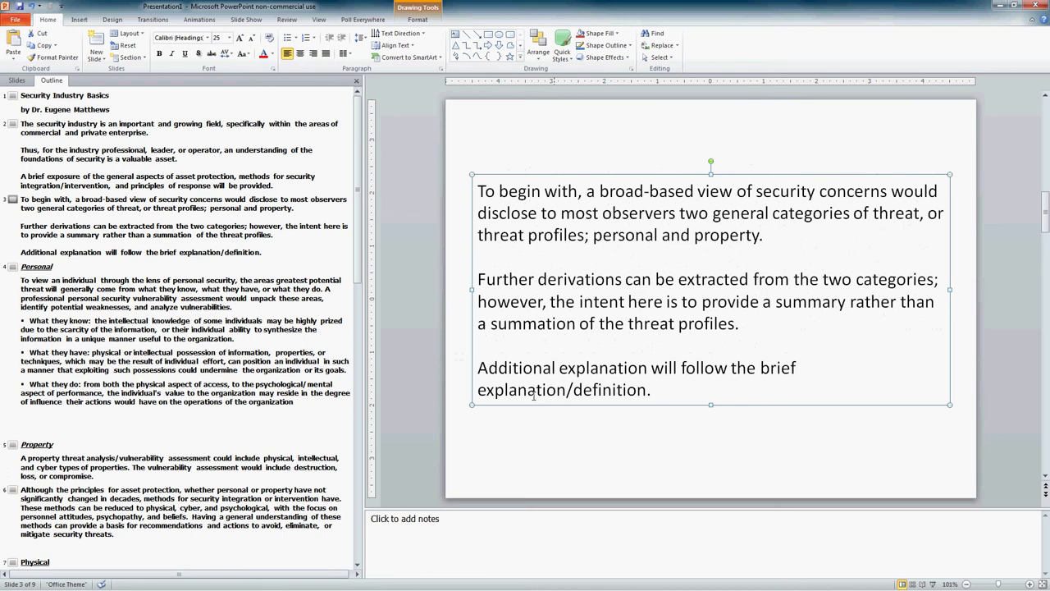
scroll(534, 395, "down", 2)
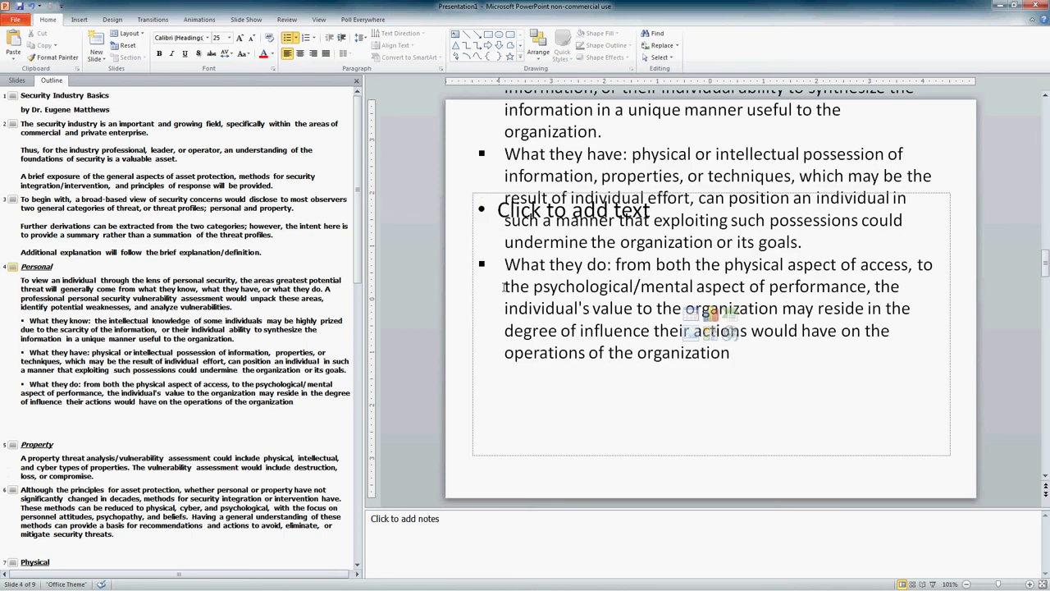
Delete slide 4's empty content placeholder and stretch its text box to hold the Personal text.
left_click(472, 325)
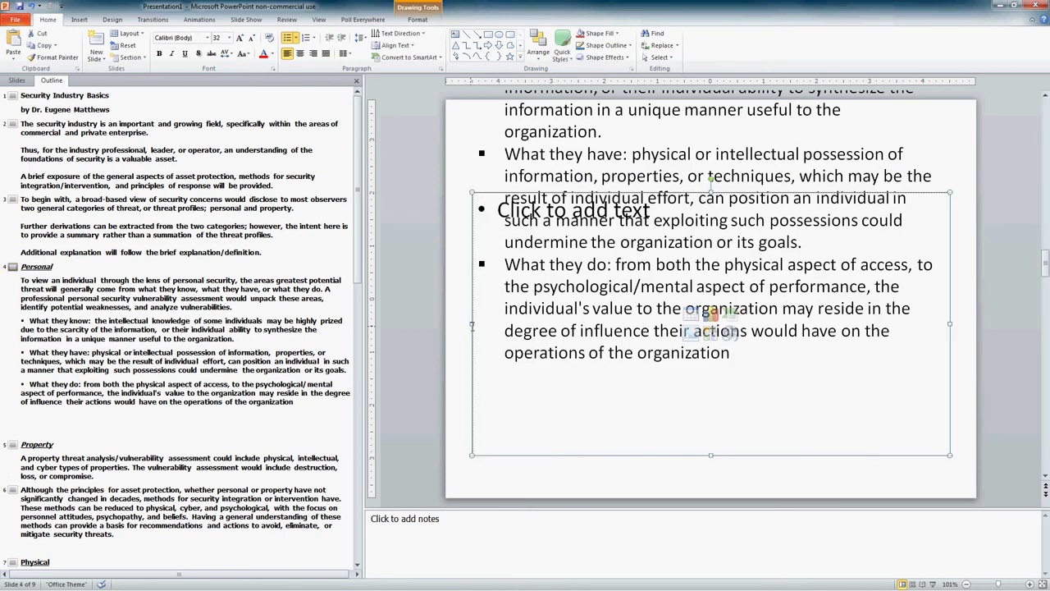
key("Delete")
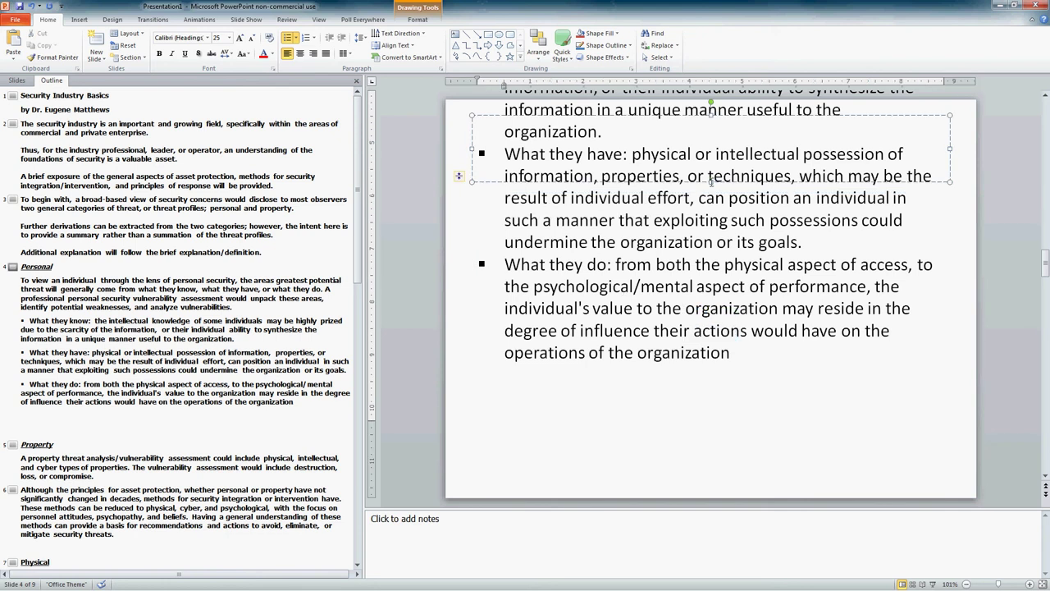
left_click_drag(710, 179, 756, 474)
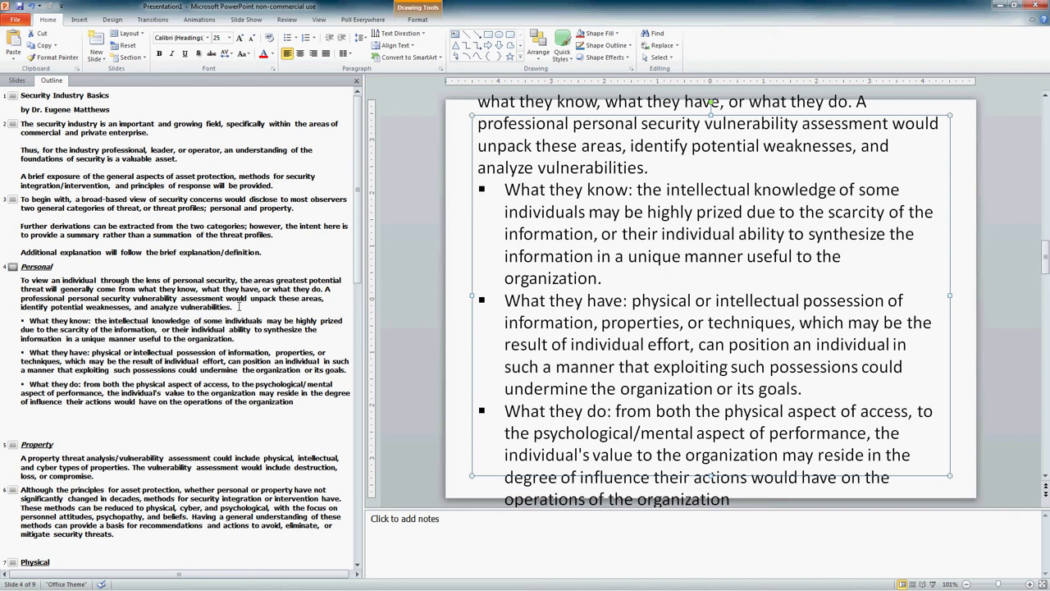
left_click(234, 306)
left_click(139, 289)
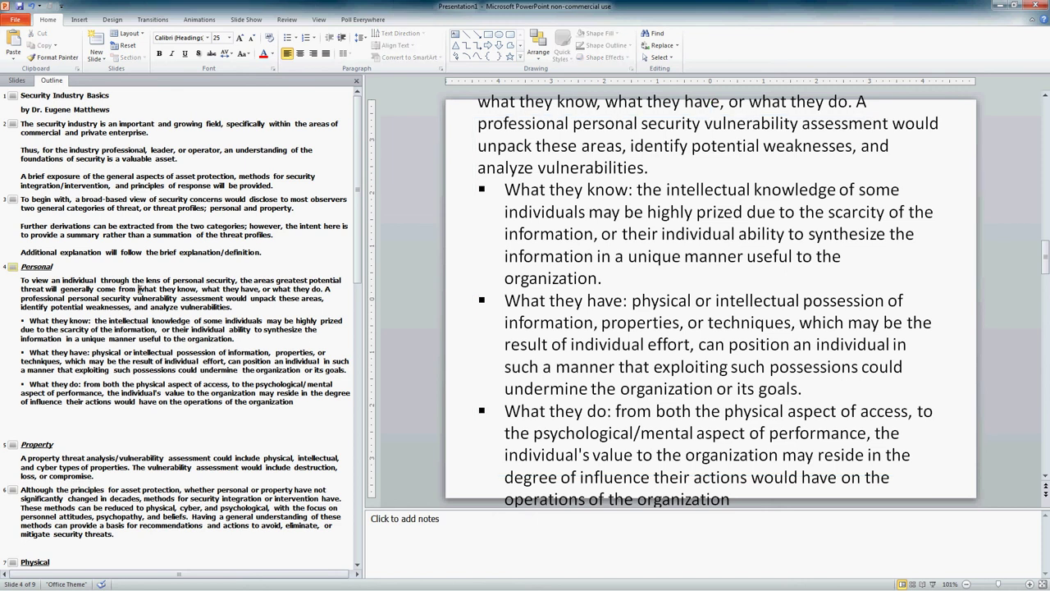
Bold 'what they know, what they have, or what they do' and promote the three bullets to slides.
left_click_drag(139, 289, 327, 289)
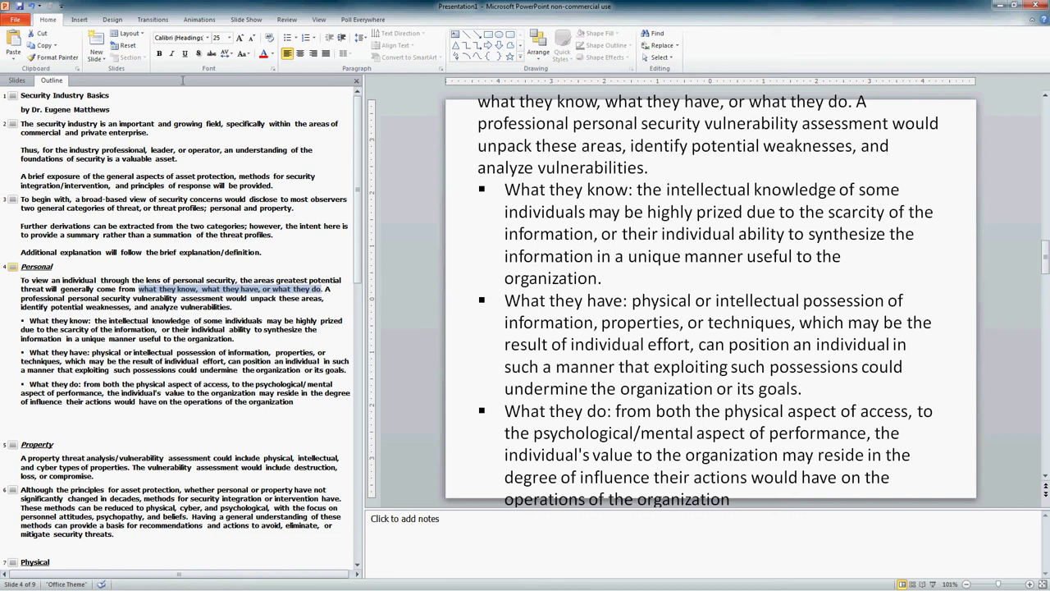
key("ctrl+b")
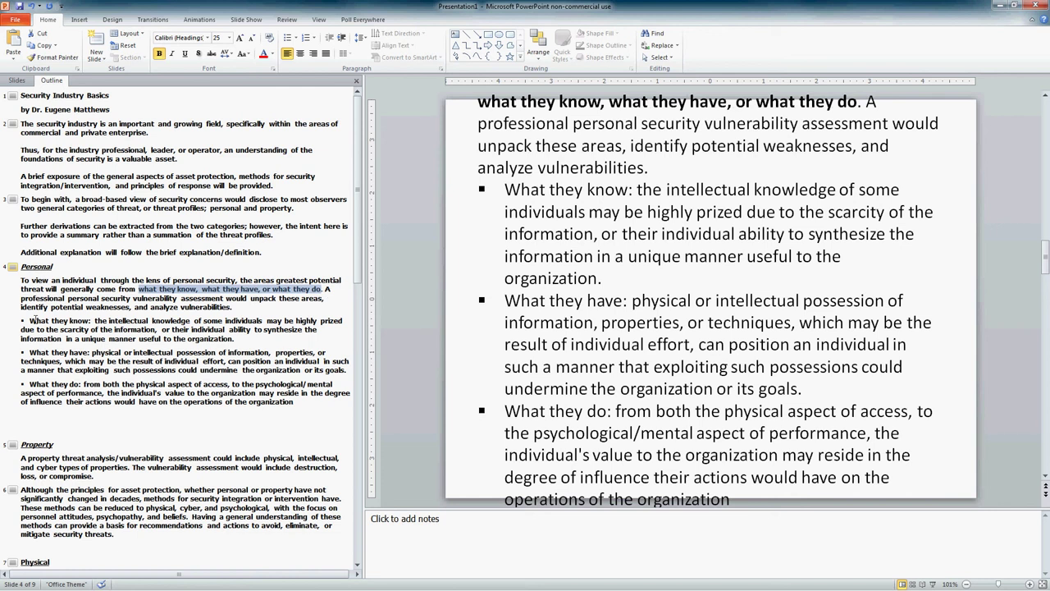
left_click(33, 320)
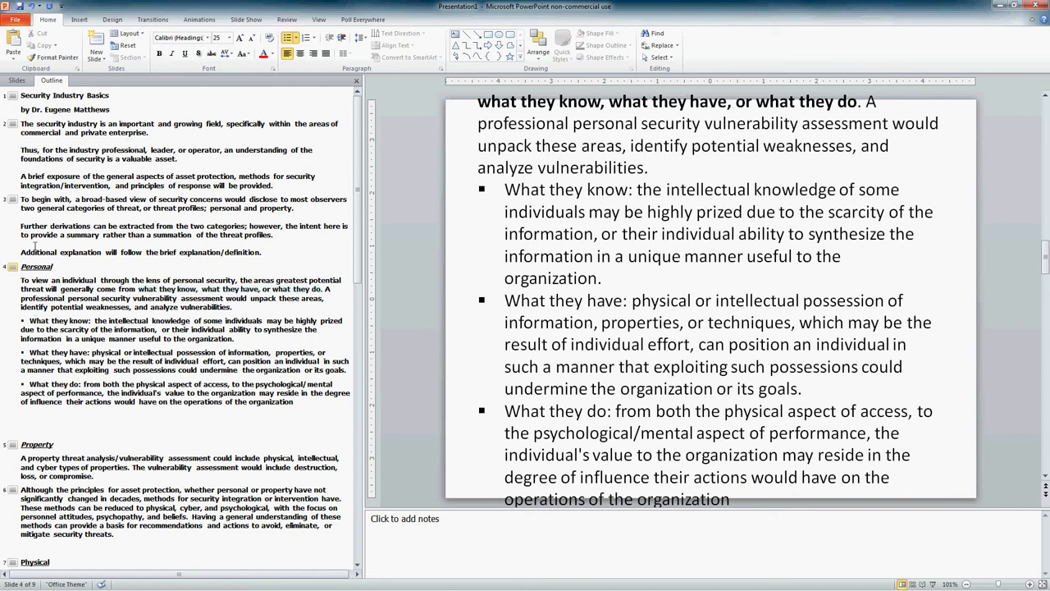
key("shift+Tab")
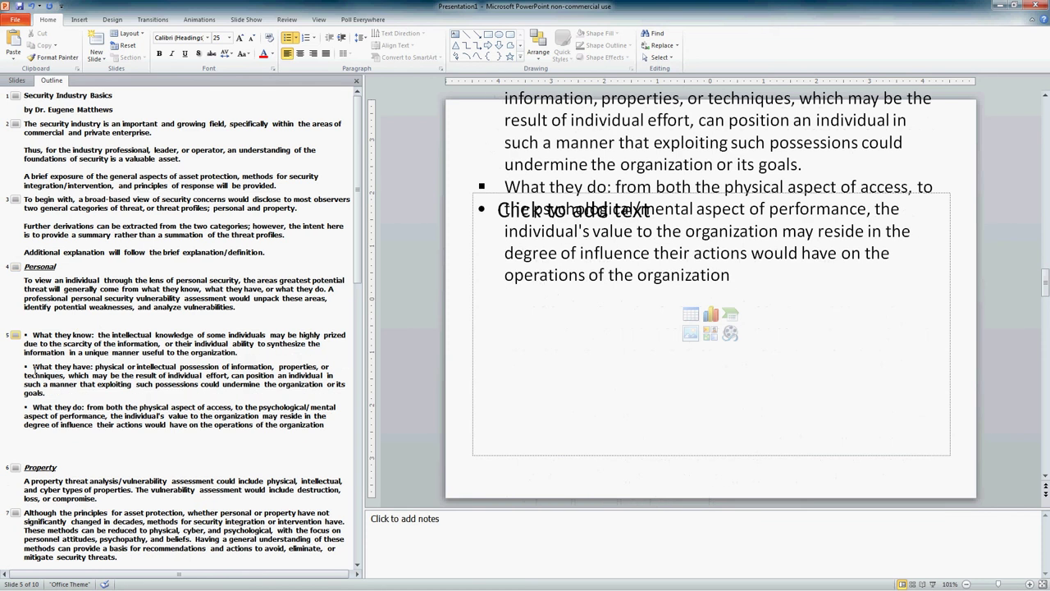
left_click(35, 370)
key("shift+Tab")
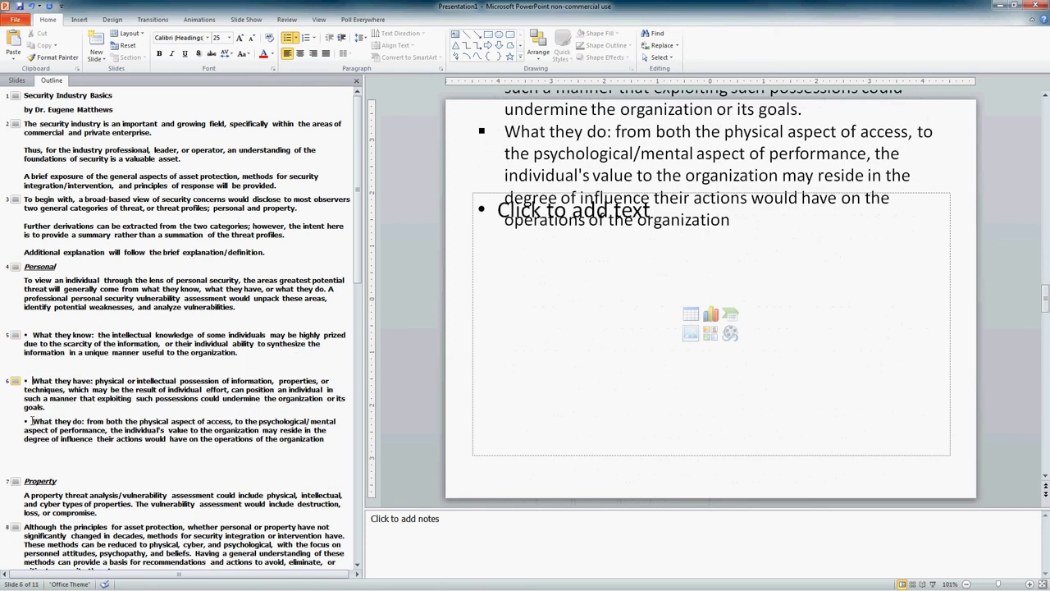
key("shift+Tab")
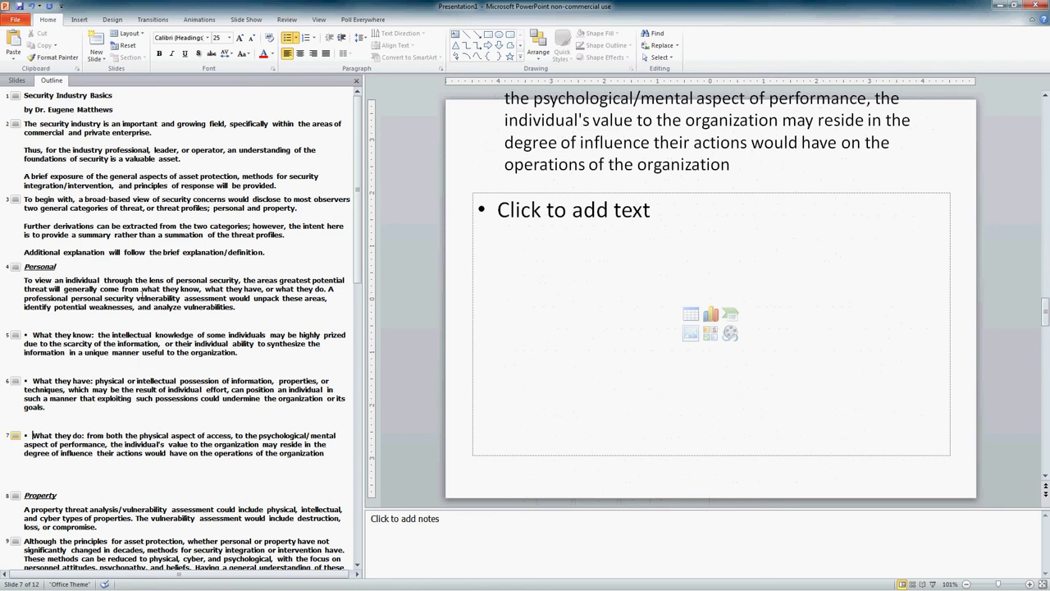
left_click(143, 293)
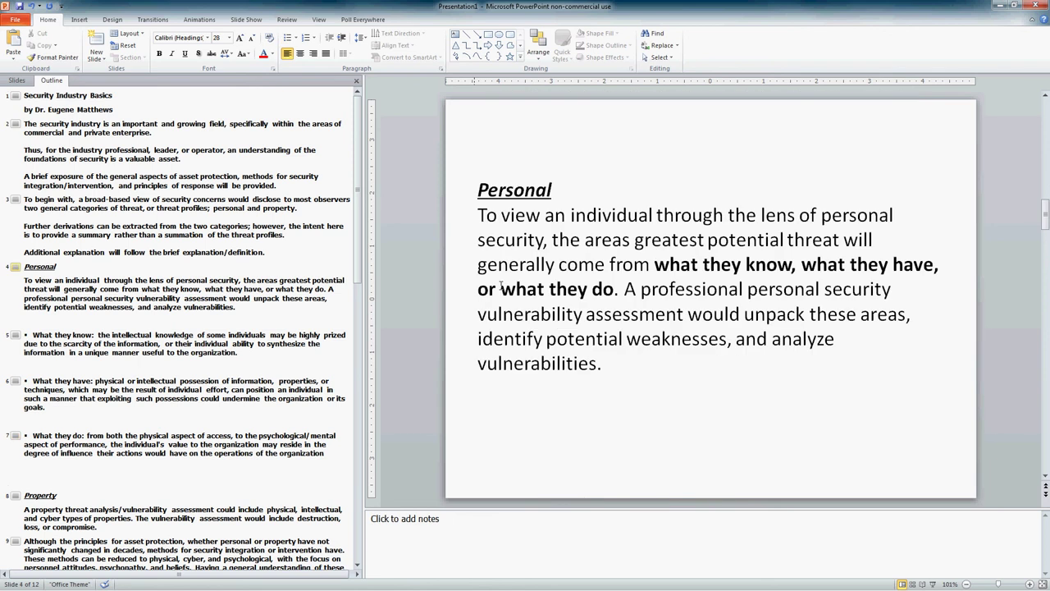
Split the Personal text before 'A professional', delete the trailing empty line, and go to slide 5.
left_click(621, 287)
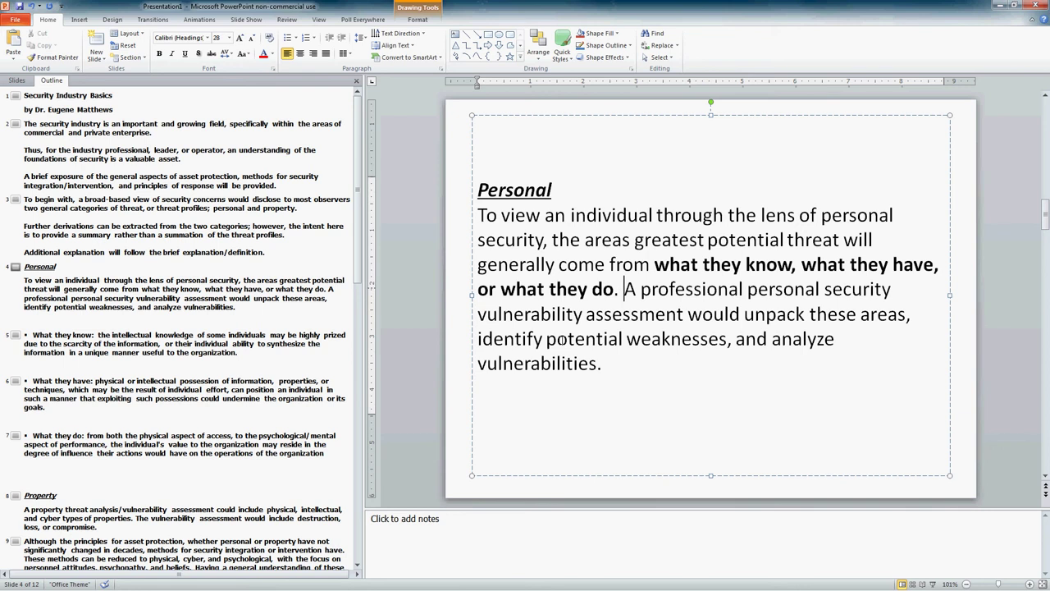
key("Return")
key("Return")
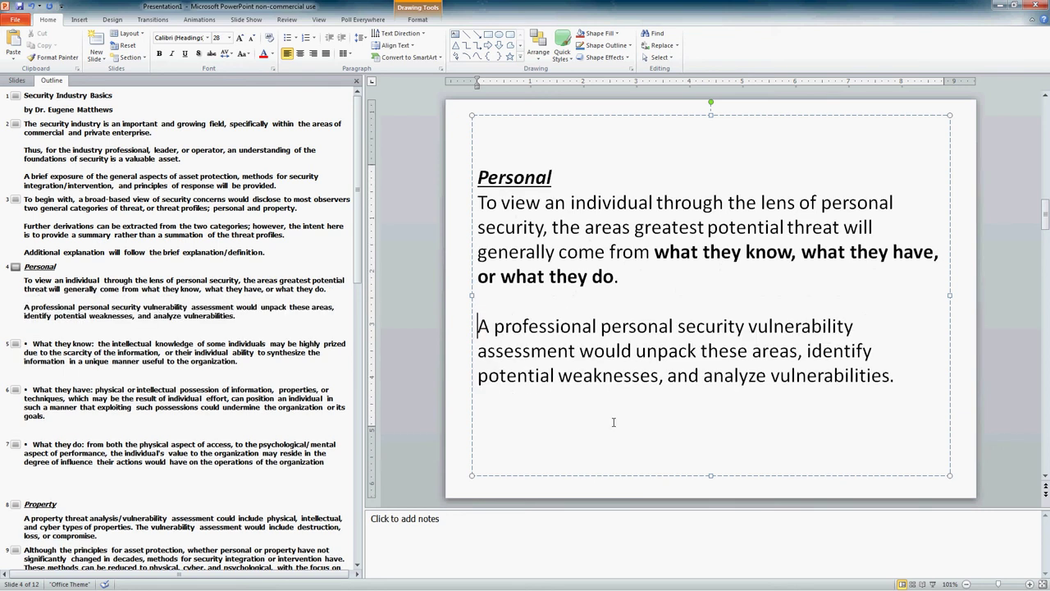
key("ctrl+End")
key("BackSpace")
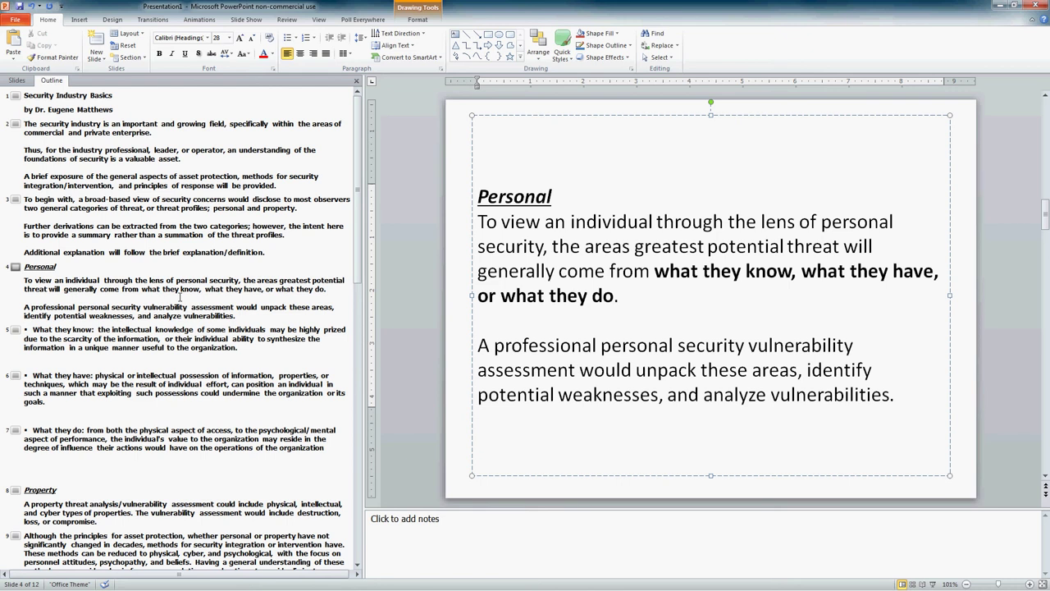
key("Page_Down")
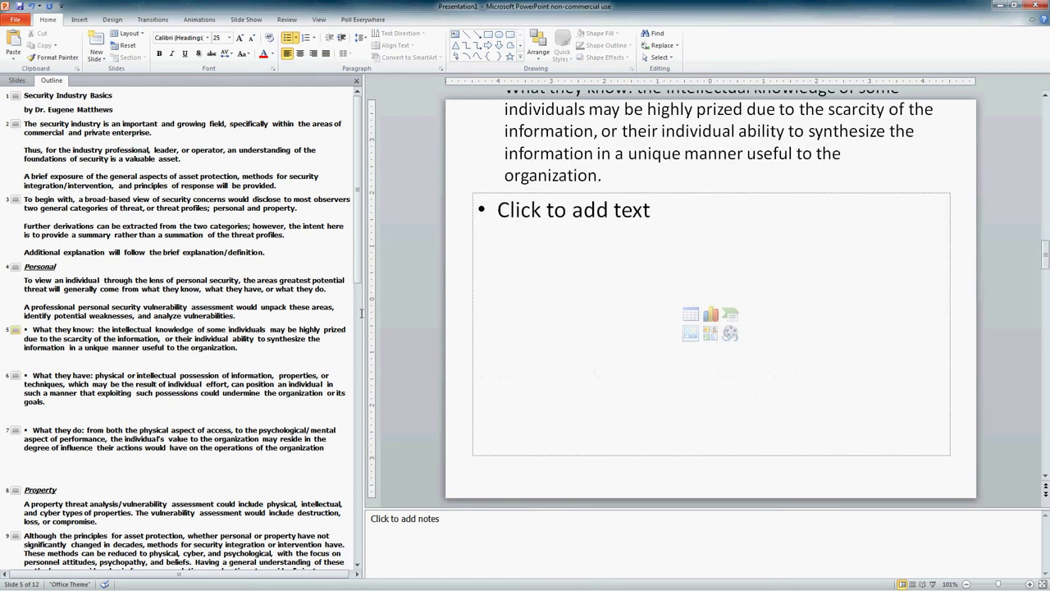
On slide 5, delete the empty content placeholder and enlarge the bullet text box downward.
left_click(472, 260)
key("Delete")
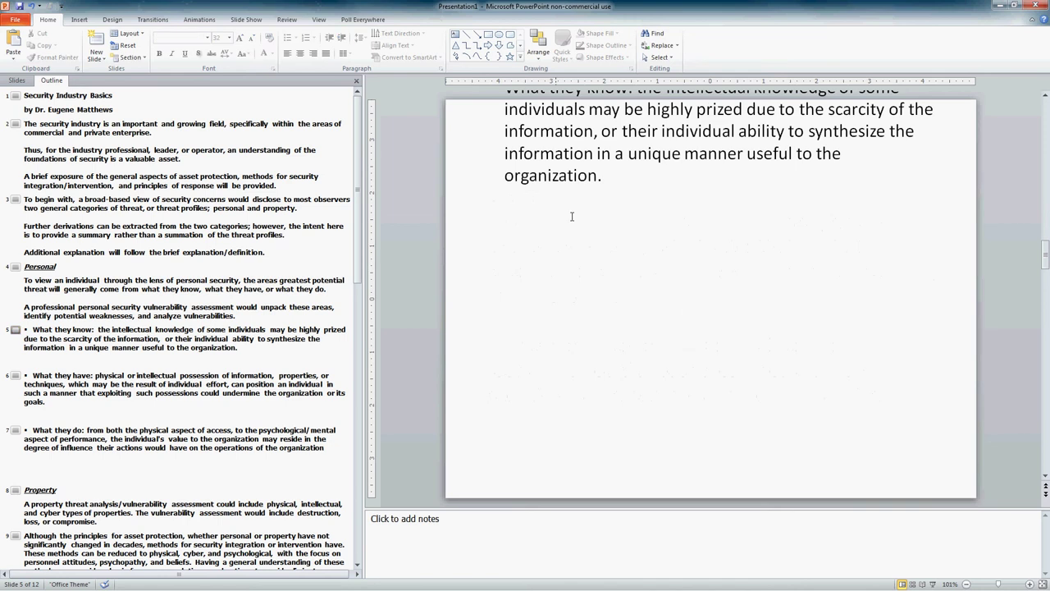
left_click(587, 175)
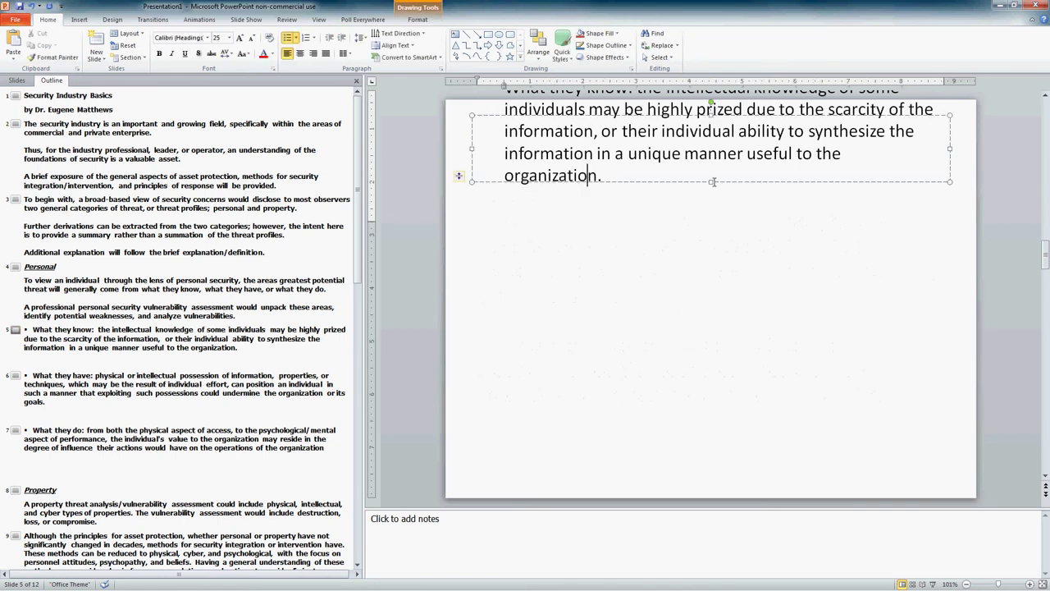
left_click_drag(713, 181, 715, 308)
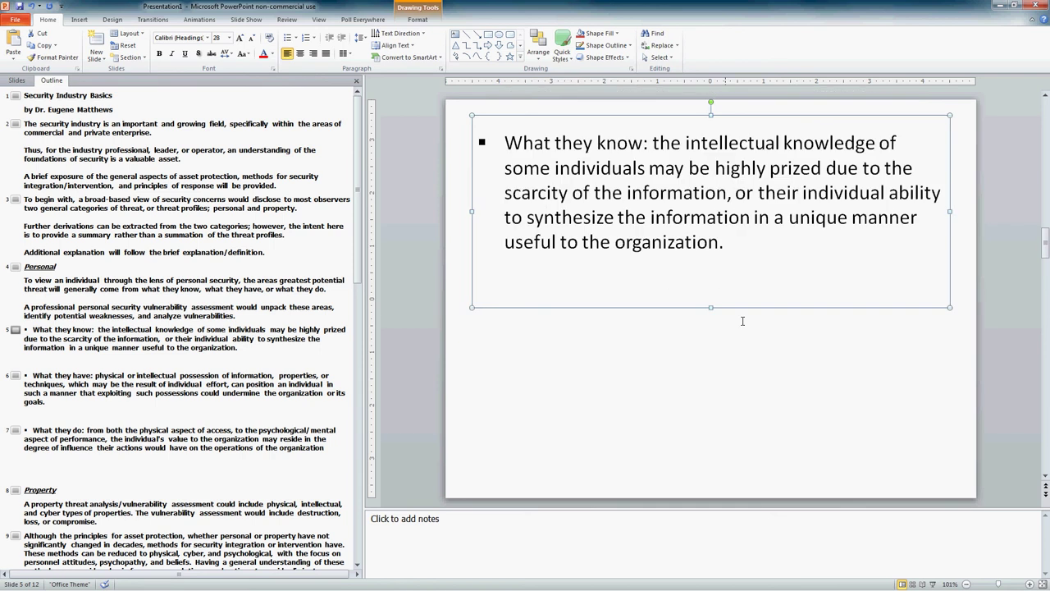
On slide 6, remove the empty placeholder and blank line, enlarge the text box, then open slide 7.
left_click(203, 373)
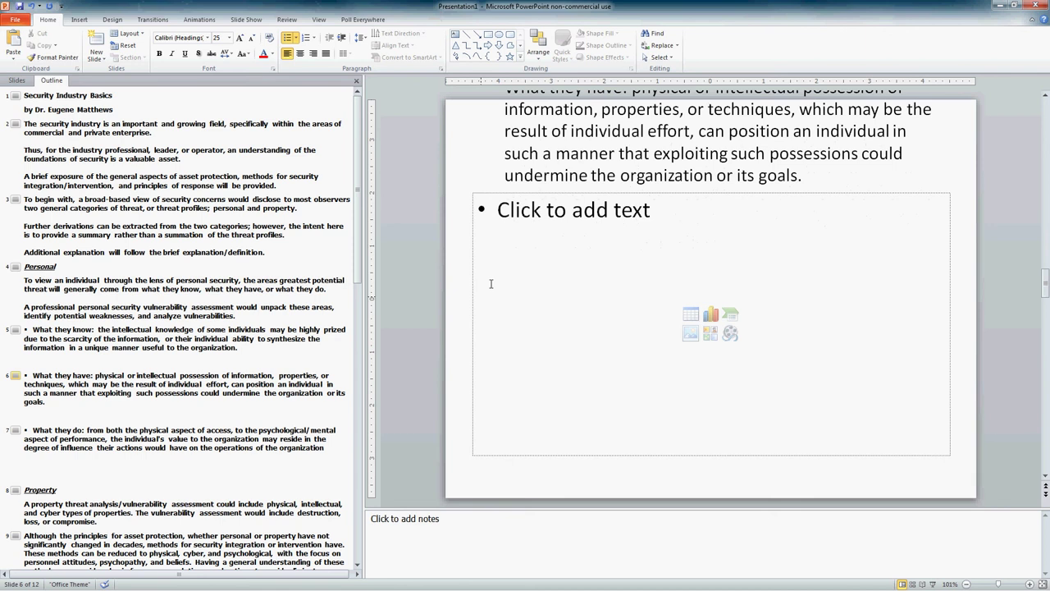
left_click(473, 295)
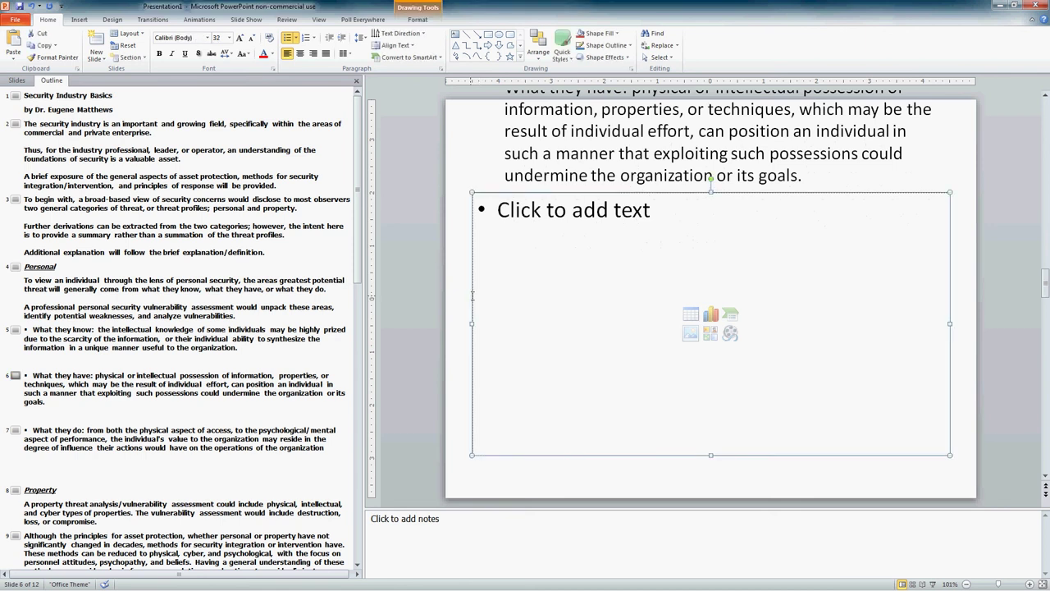
key("Delete")
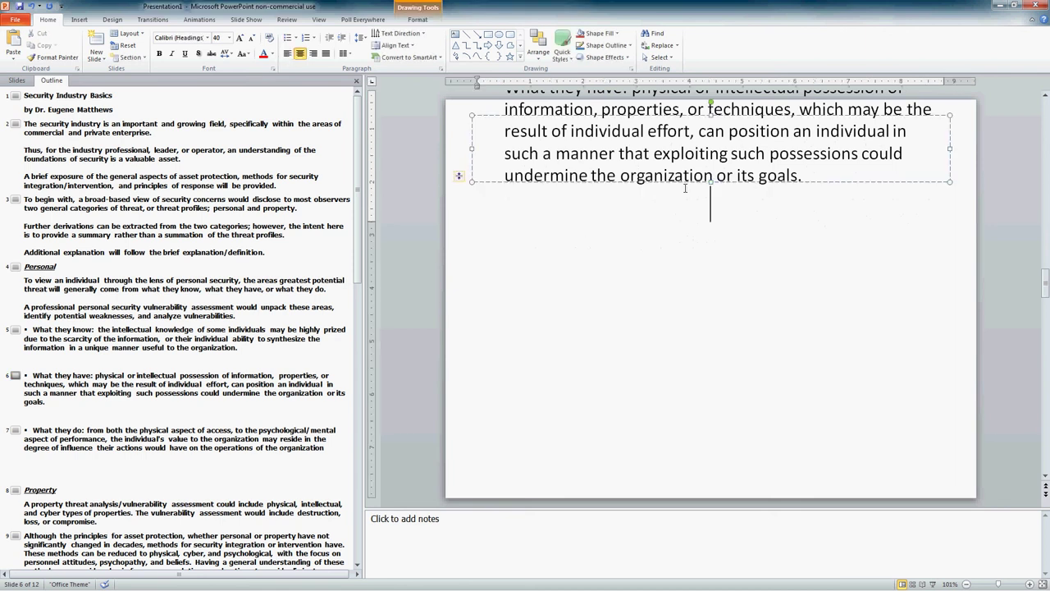
key("BackSpace")
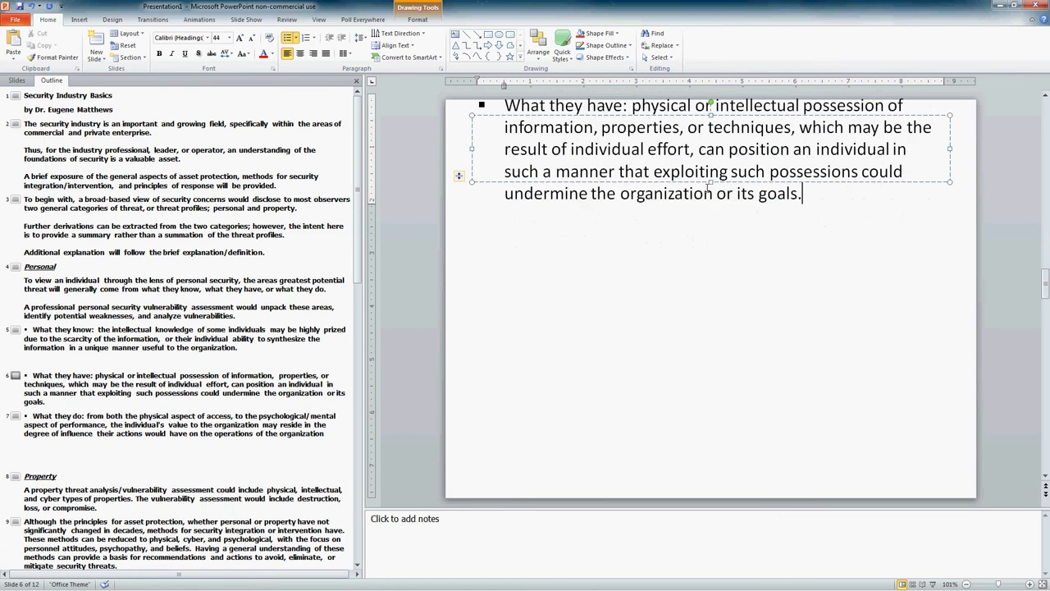
left_click_drag(710, 186, 723, 311)
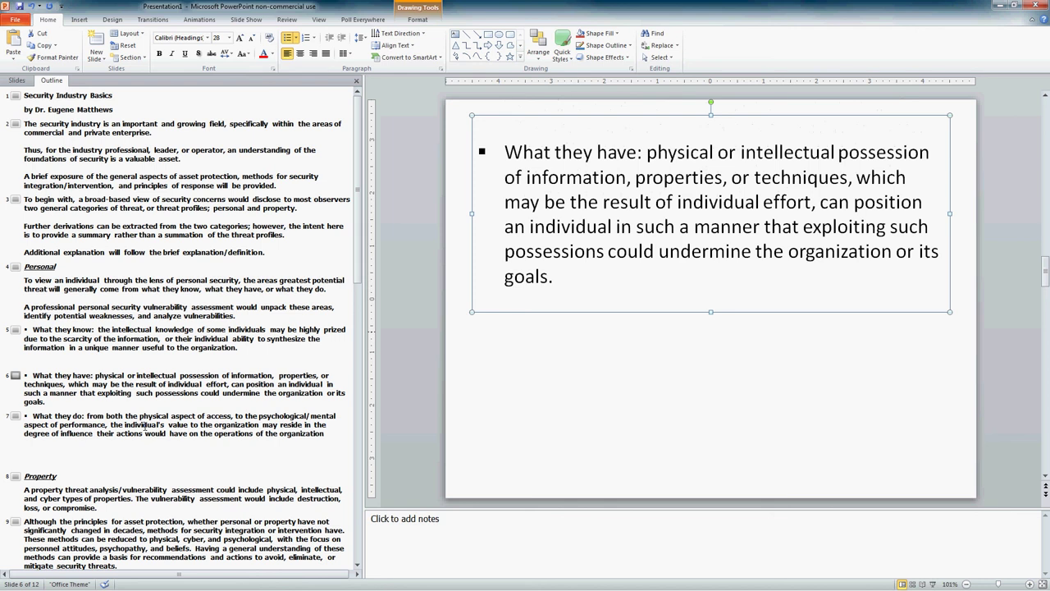
left_click(143, 426)
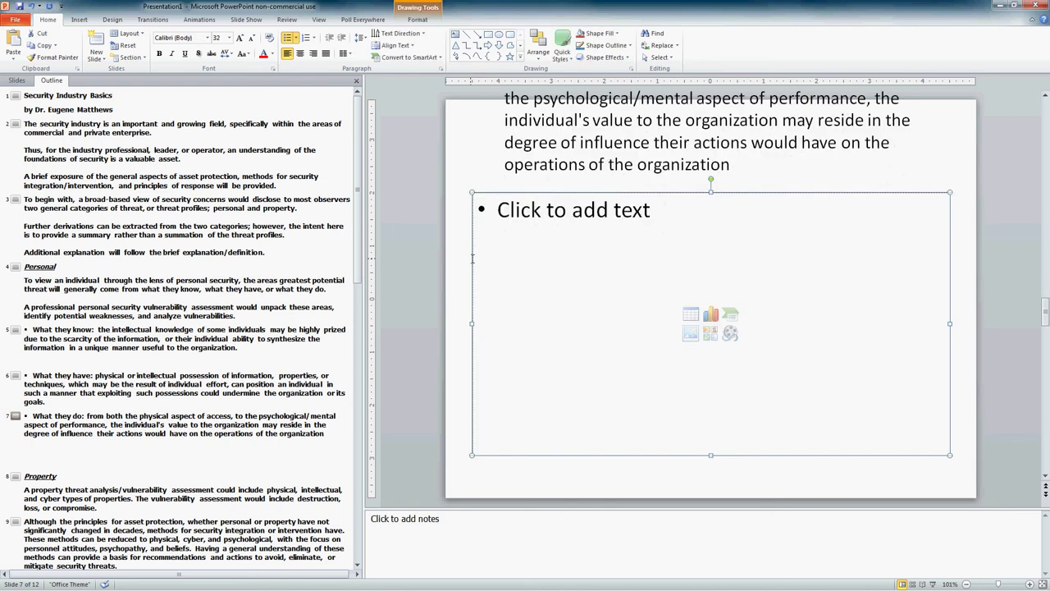
On slide 7, delete the empty content placeholder and the blank line below the What they do text.
key("Delete")
left_click(634, 164)
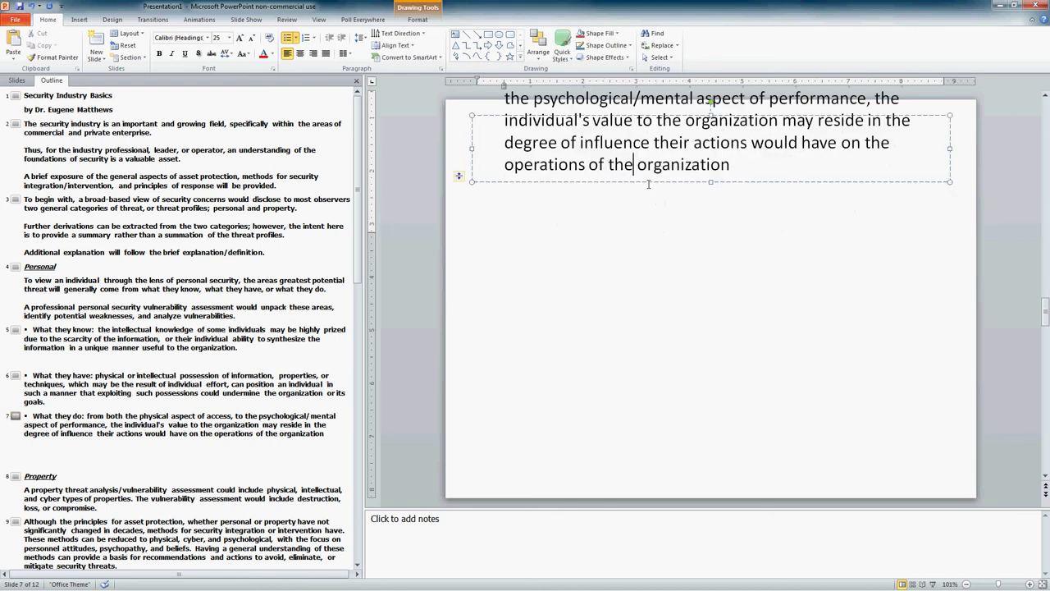
left_click(710, 215)
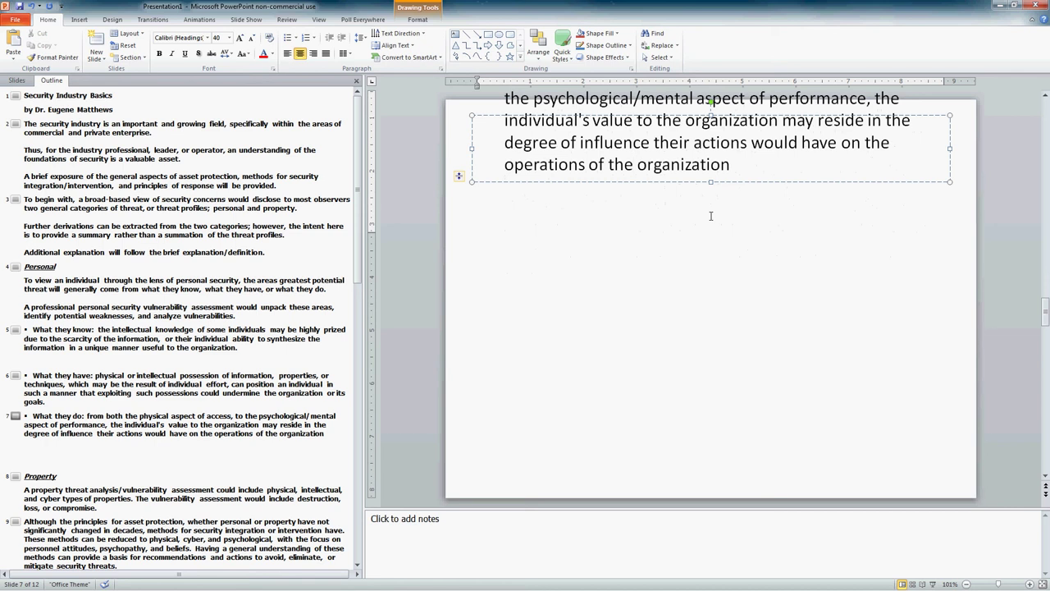
key("Tab")
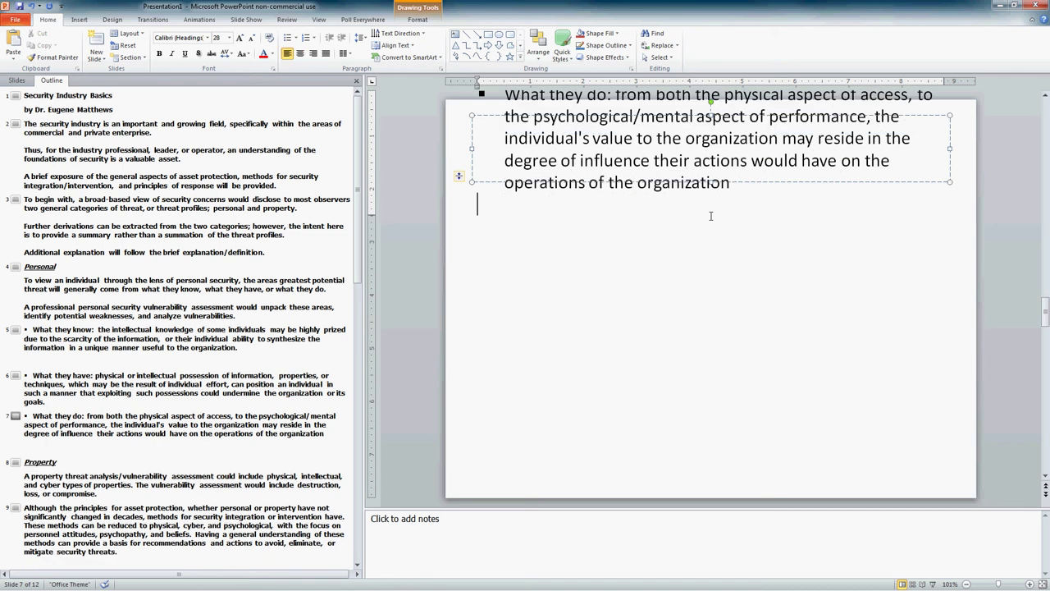
key("BackSpace")
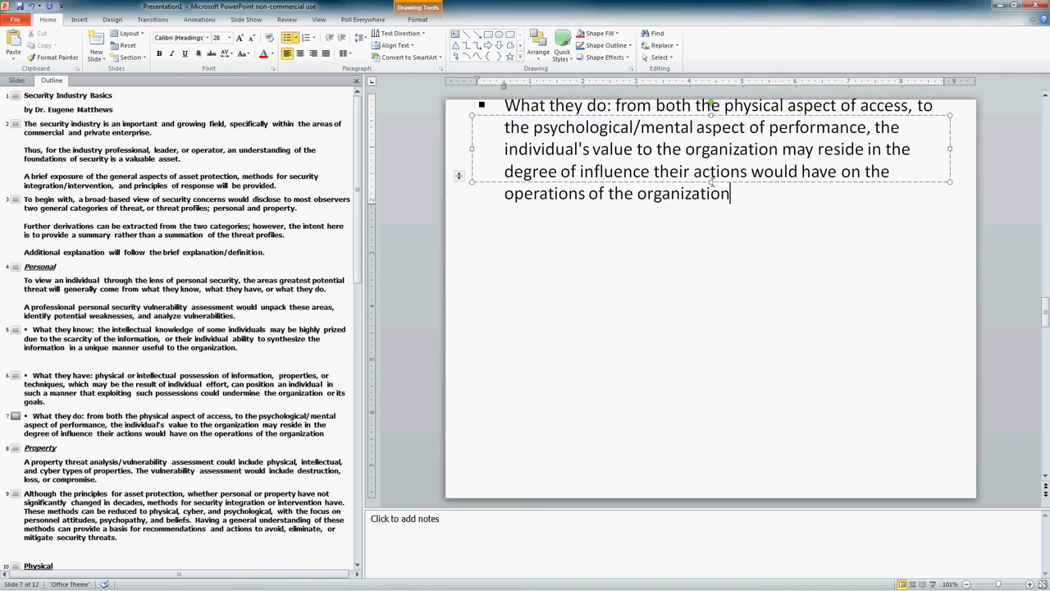
key("Escape")
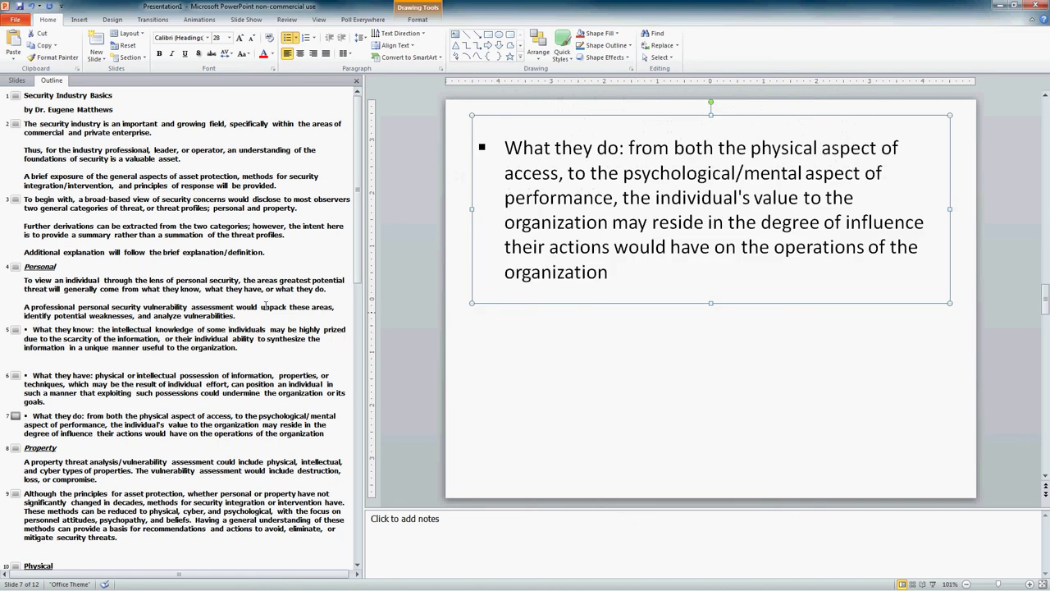
Remove the stray blank line after slide 5's What they know bullet, then go to the title slide.
left_click(148, 338)
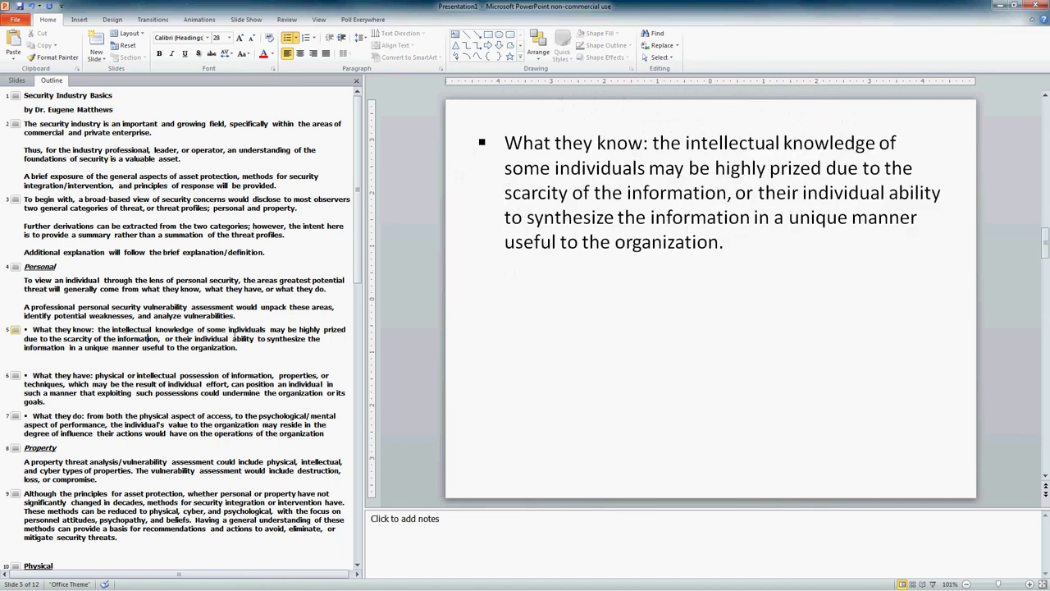
left_click(581, 264)
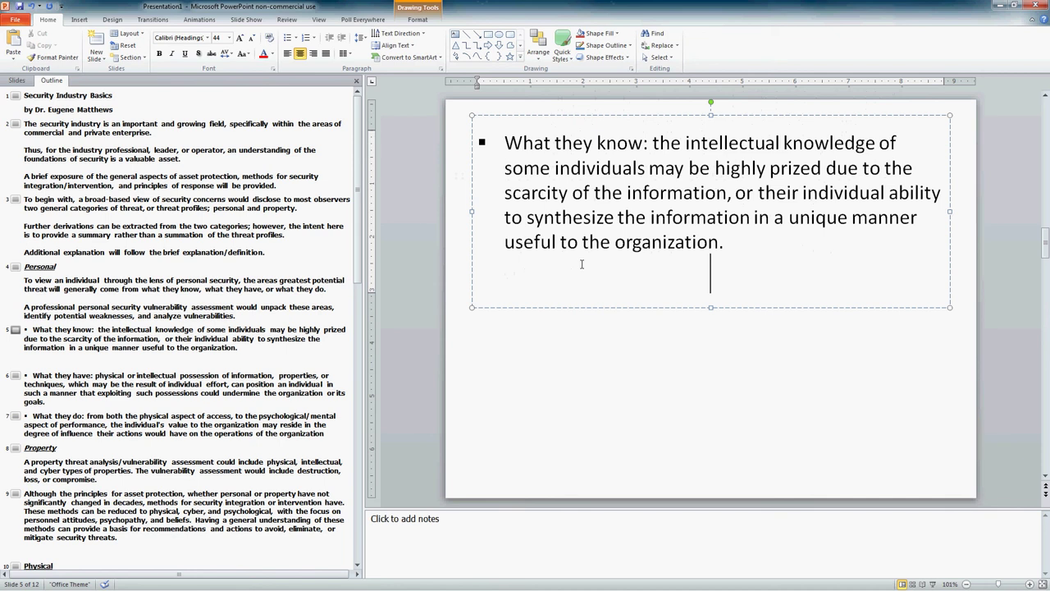
key("BackSpace")
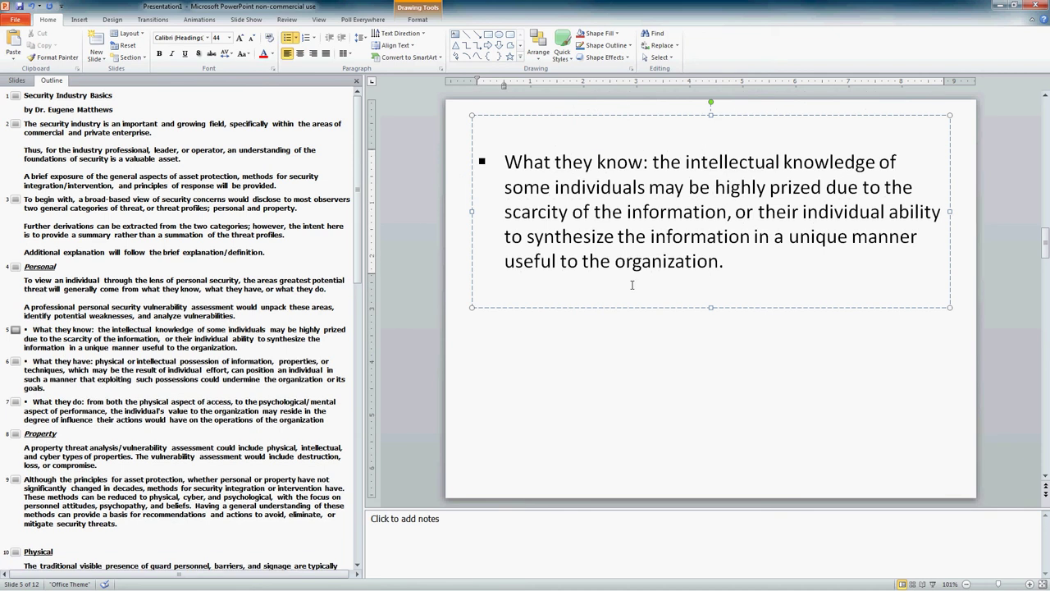
left_click(632, 285)
left_click(261, 164)
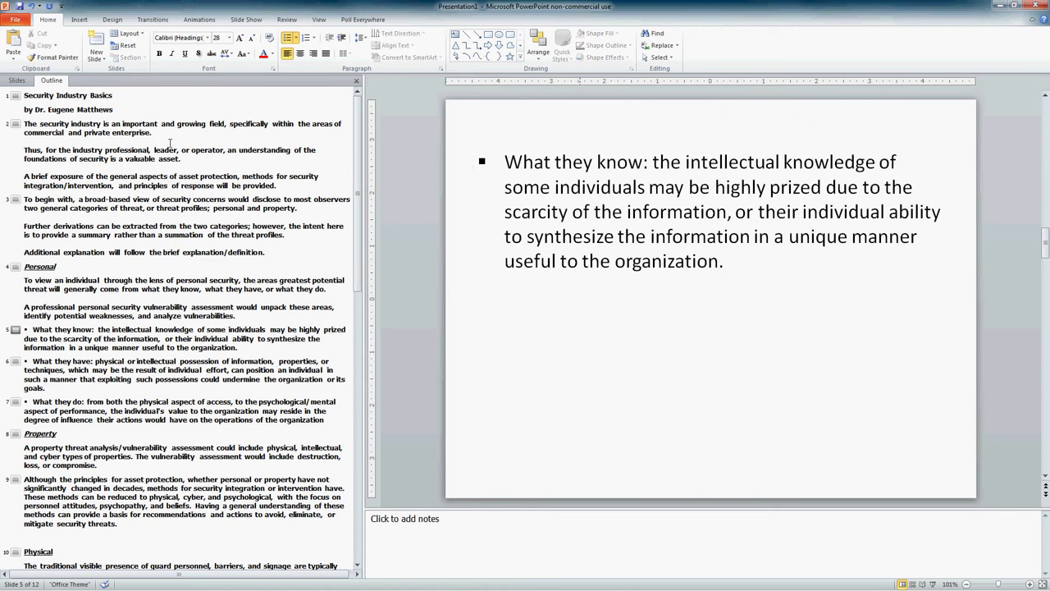
left_click(128, 96)
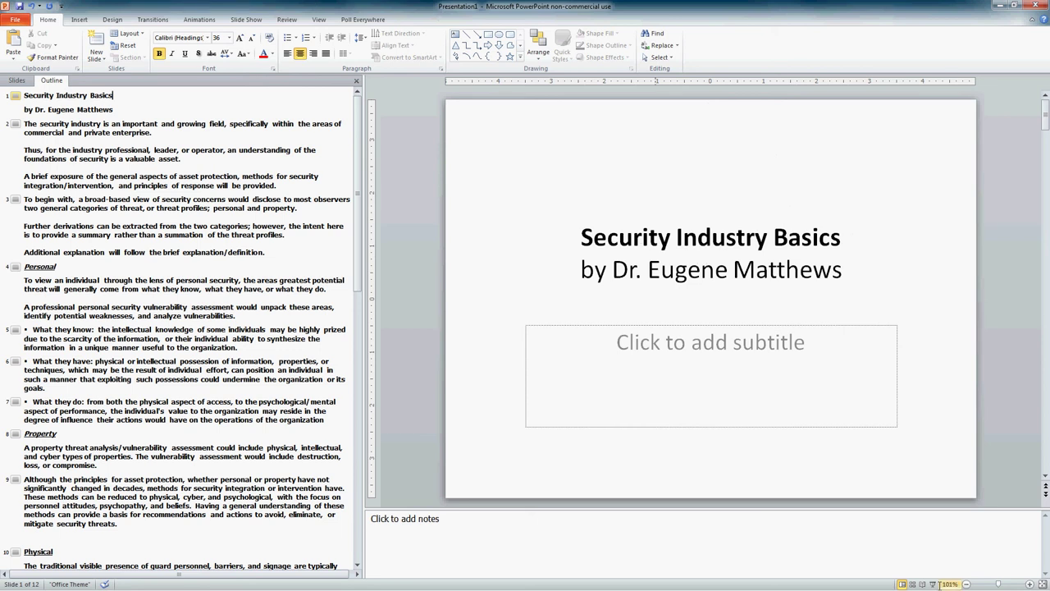
Play the slide show from the title slide through the Personal and What they know/have slides, then exit.
left_click(933, 583)
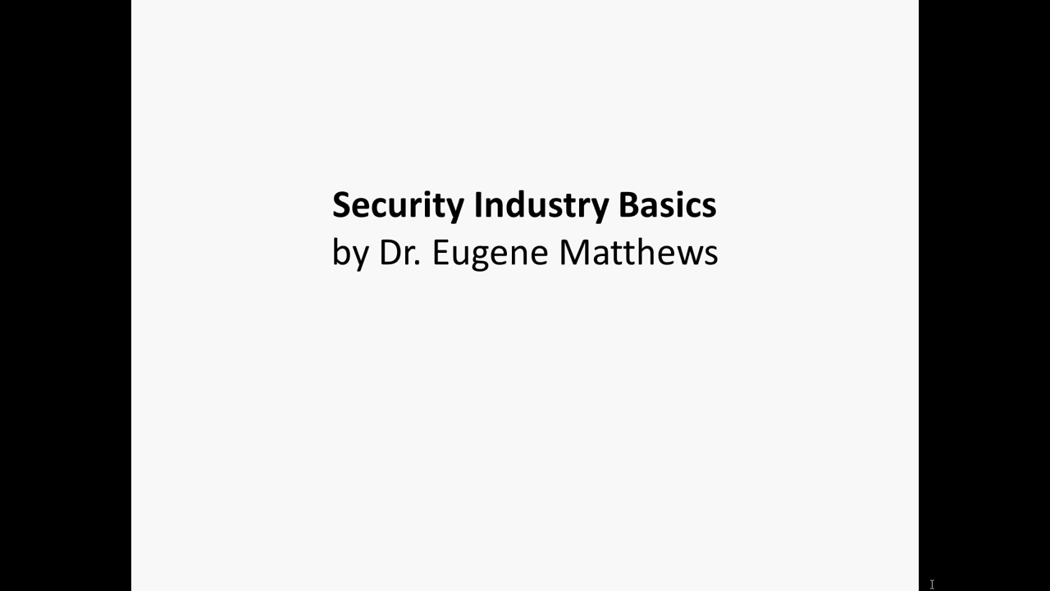
key("Right")
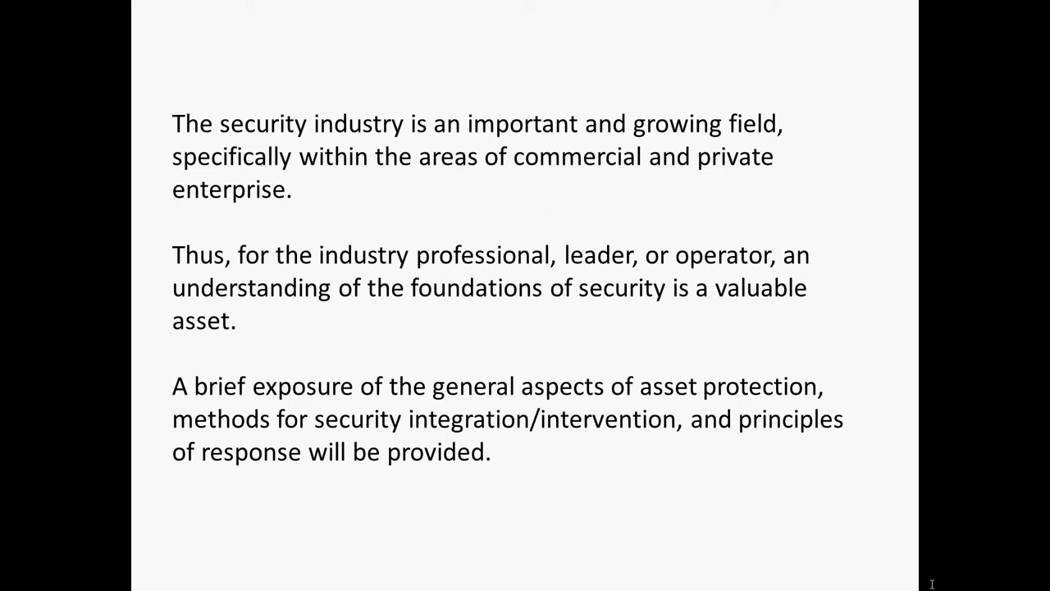
key("Right")
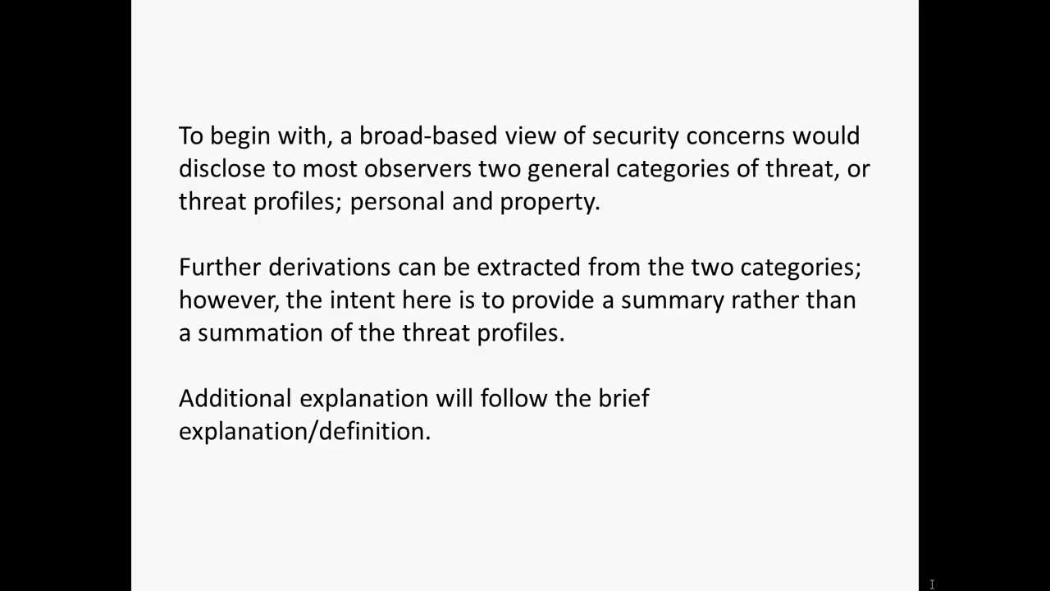
key("Right")
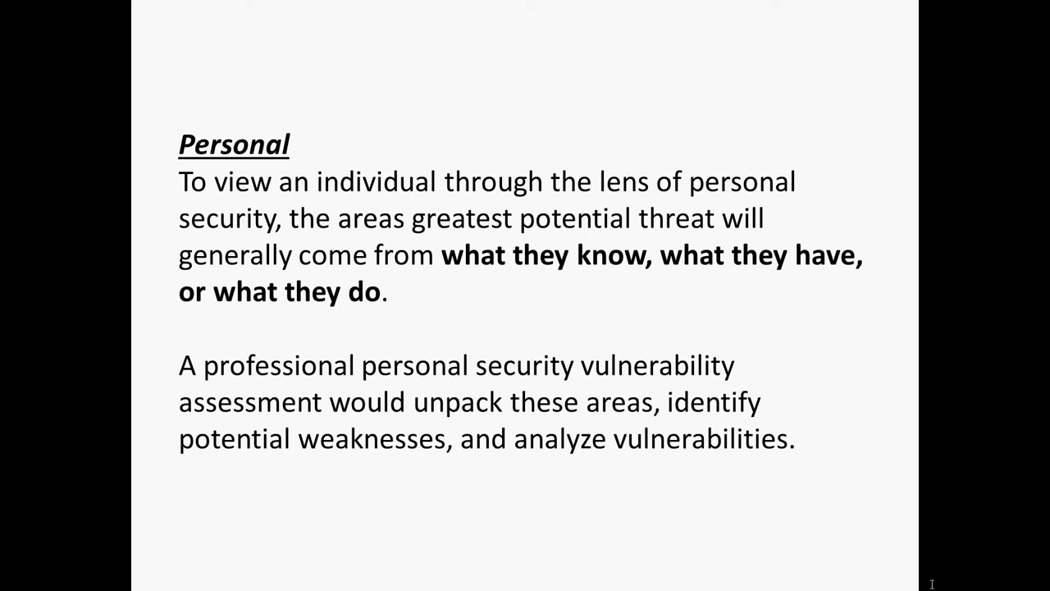
key("Right")
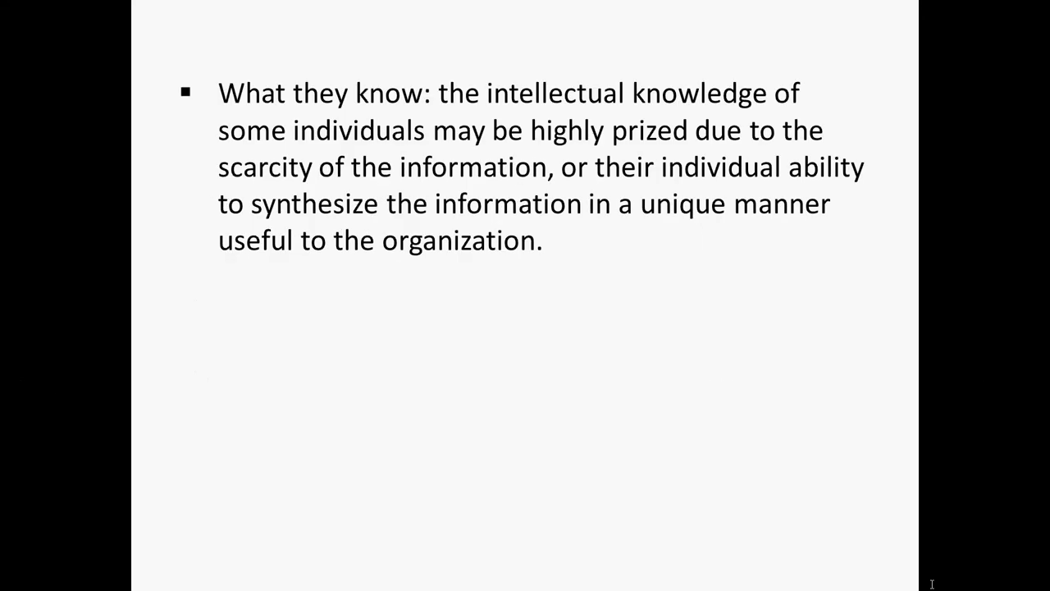
key("Right")
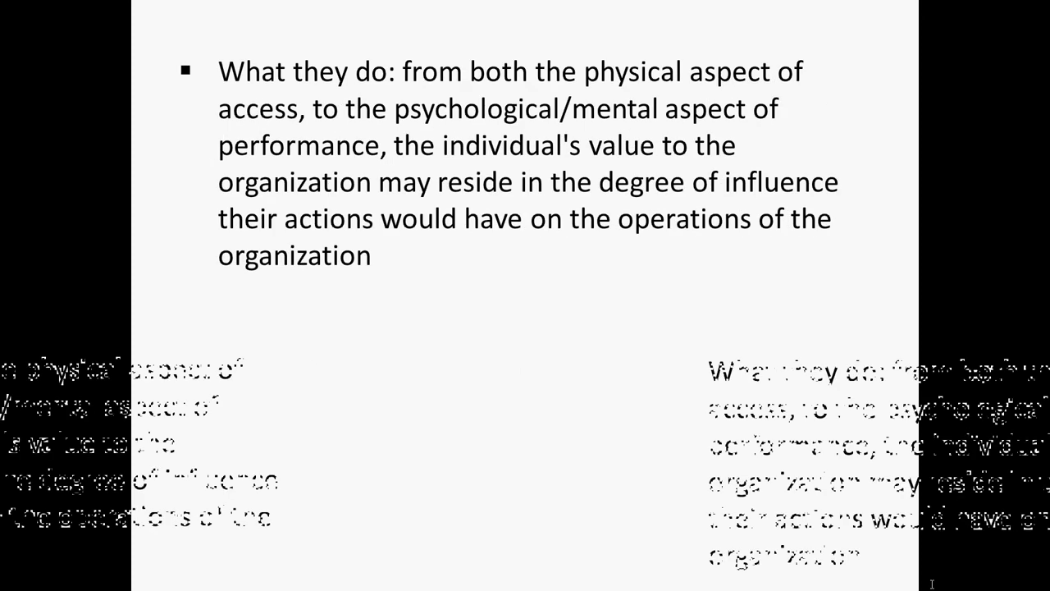
key("Escape")
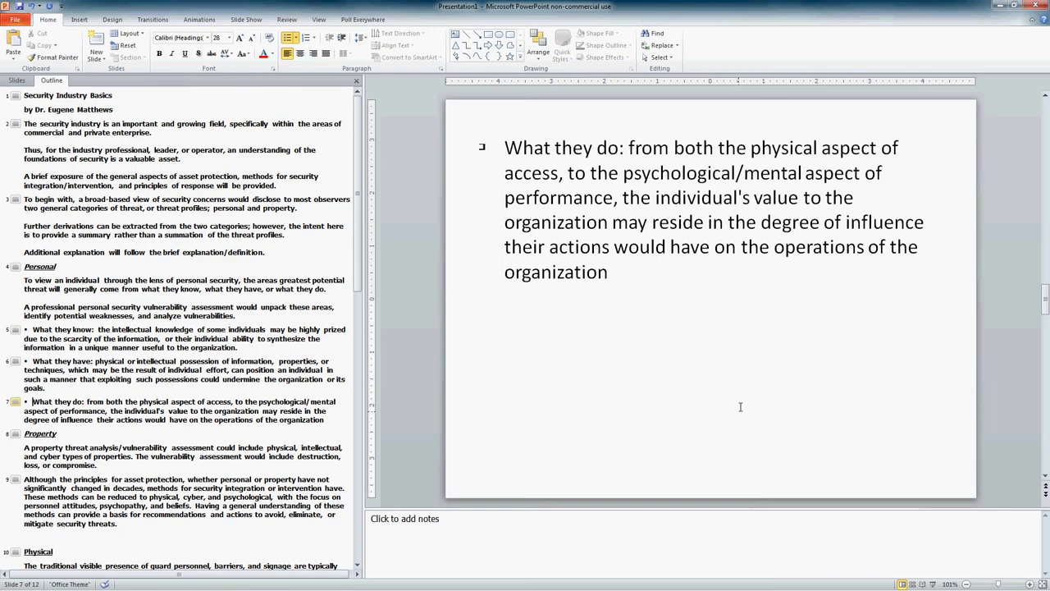
Select the Security Industry Basics title line, slide 1, in the Outline pane.
left_click(210, 96)
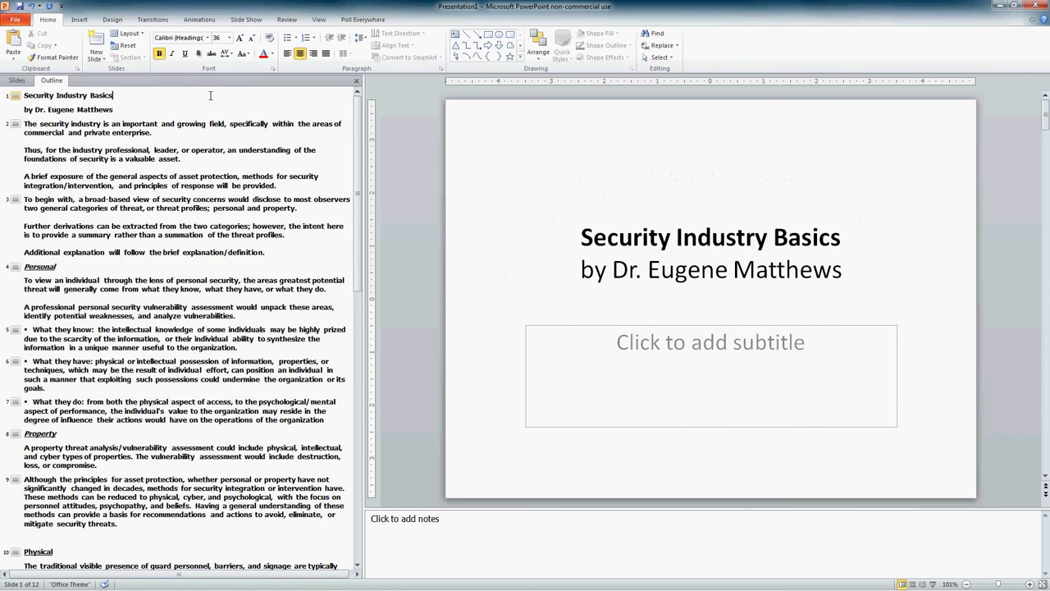